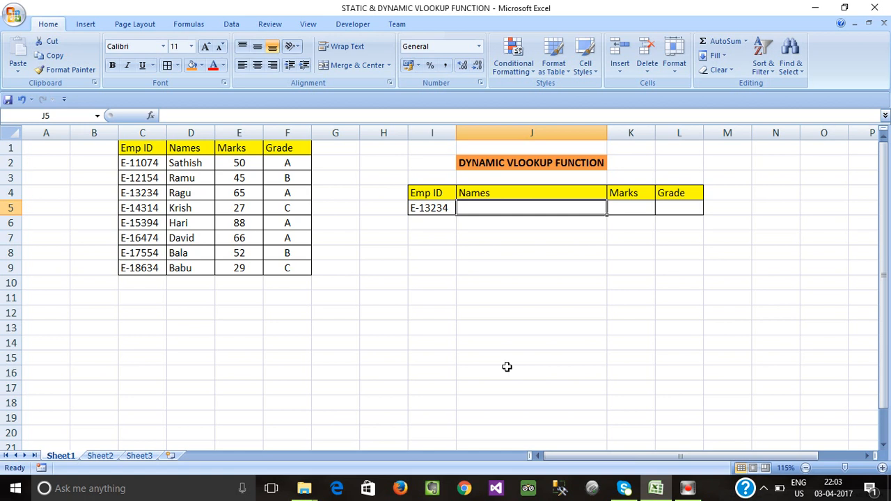
Step: Examine the source table in C1:F9, its Emp ID column, and the lookup row I5:L5
left_click(361, 253)
left_click_drag(146, 151, 289, 261)
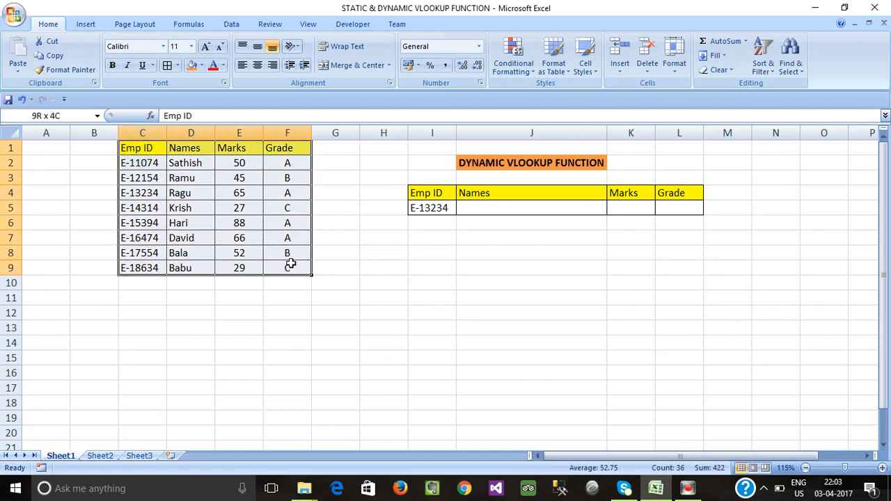
left_click_drag(136, 148, 146, 259)
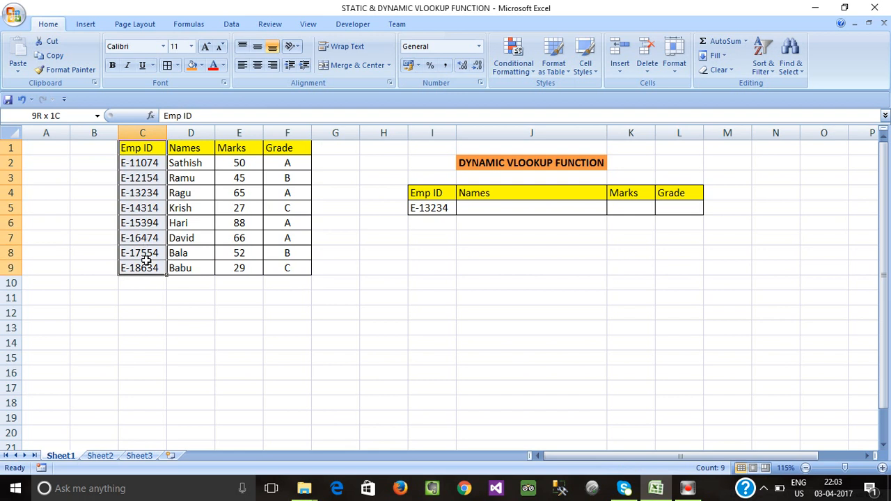
left_click_drag(423, 207, 692, 207)
left_click(692, 207)
left_click(620, 231)
left_click_drag(436, 208, 679, 207)
left_click(575, 240)
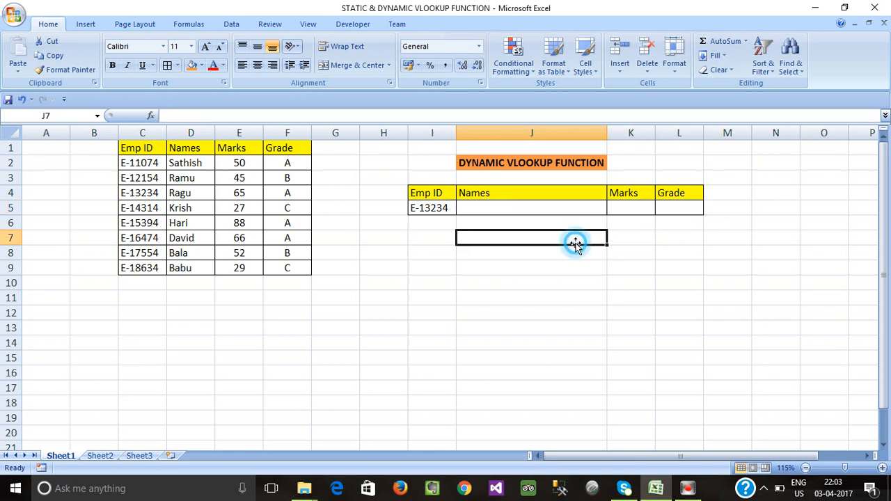
Step: Enter the formula =VLOOKUP(I5,C2:F9,2,0) in cell J5 to look up the employee's name
left_click(500, 207)
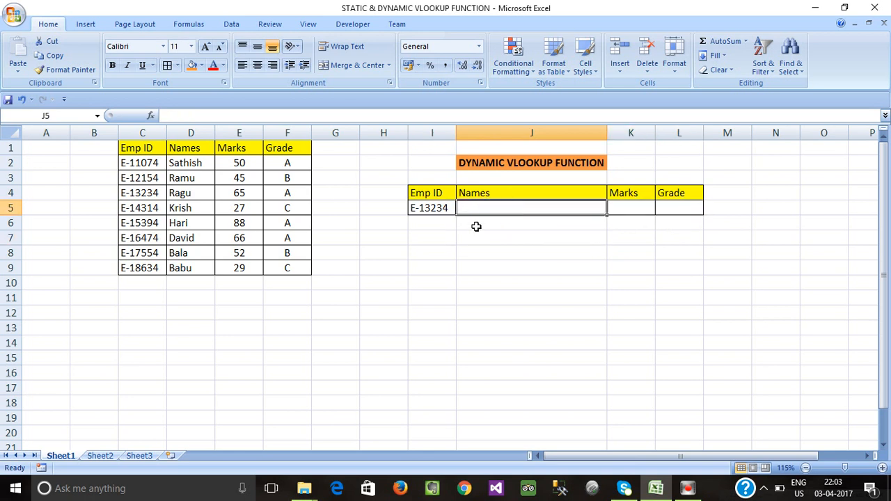
type("=vlookup(")
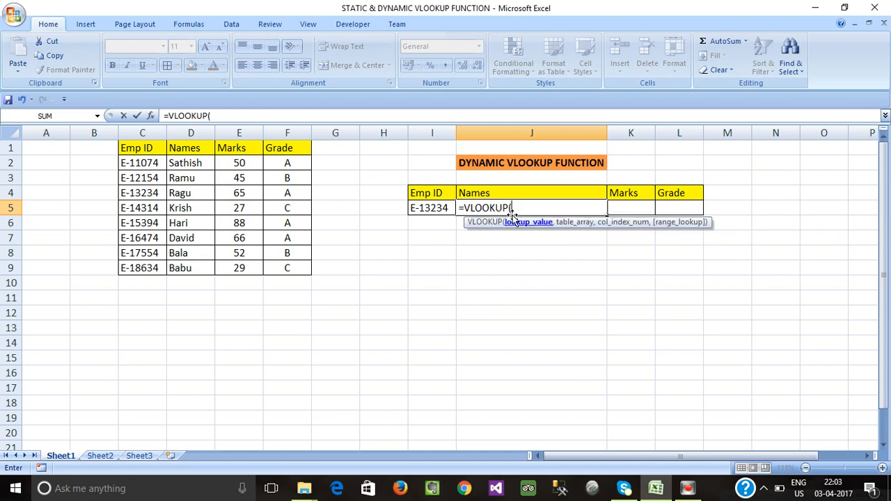
left_click(426, 207)
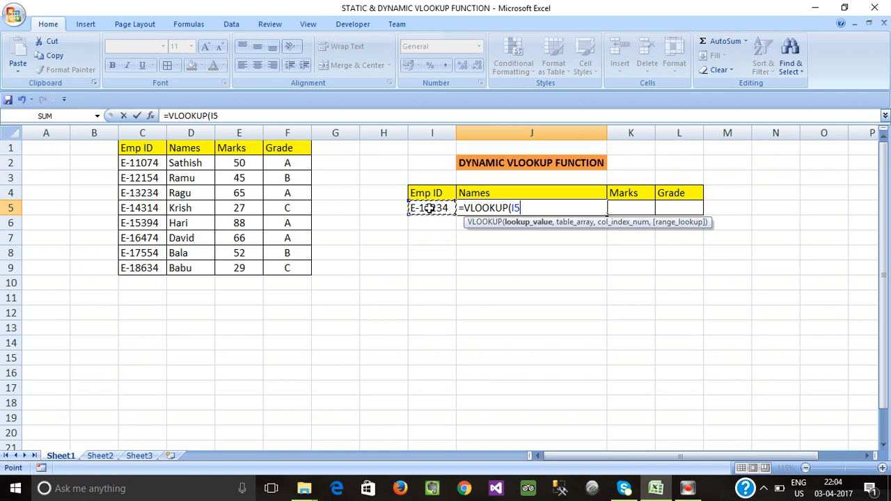
type(",")
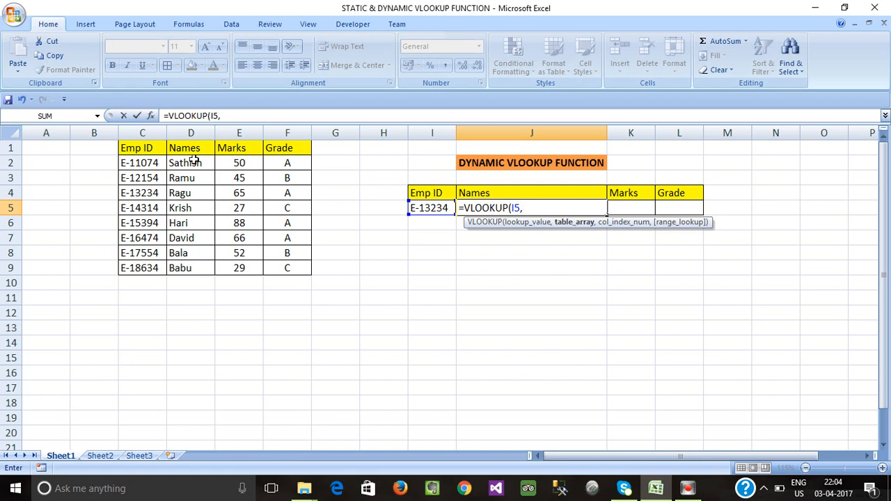
left_click_drag(152, 163, 293, 269)
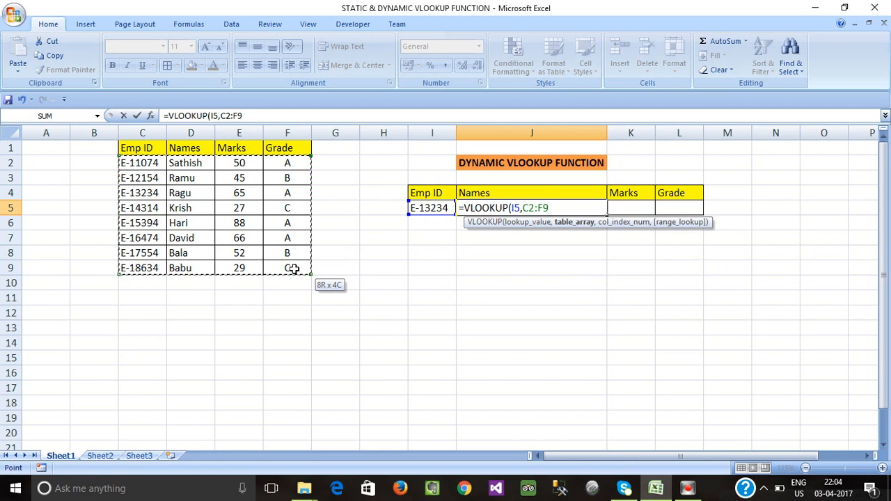
left_click_drag(293, 268, 293, 268)
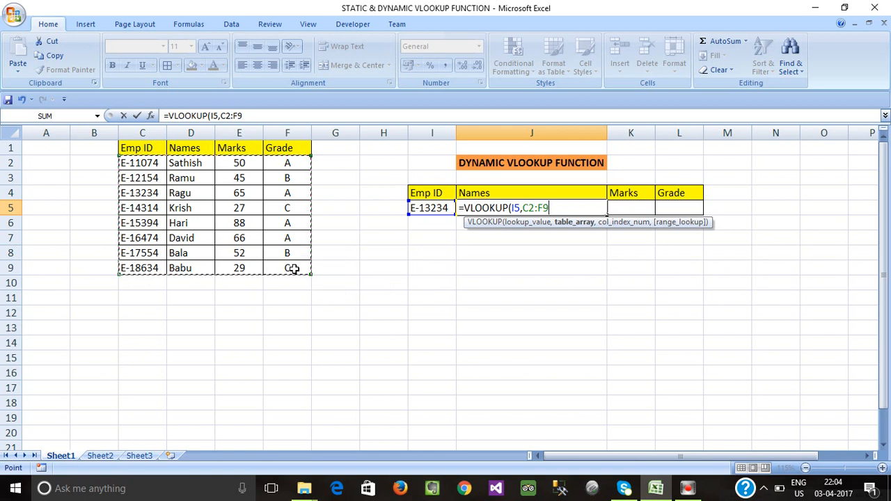
type(",")
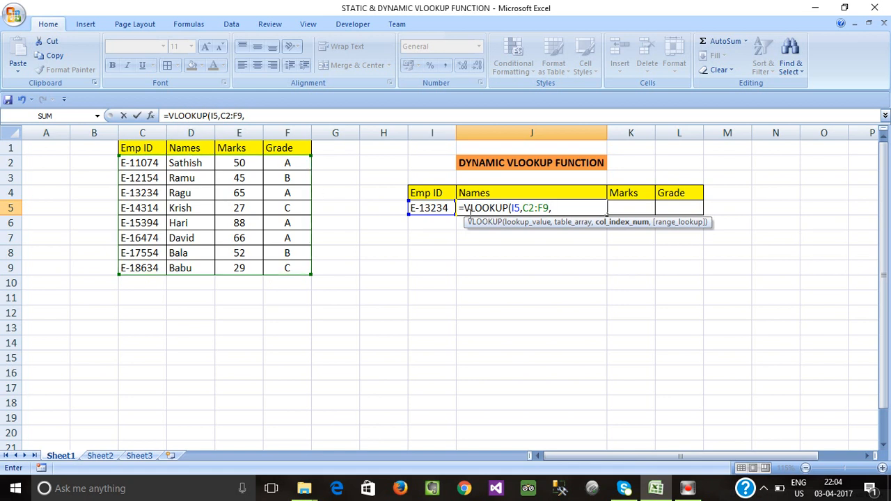
type("2,0")
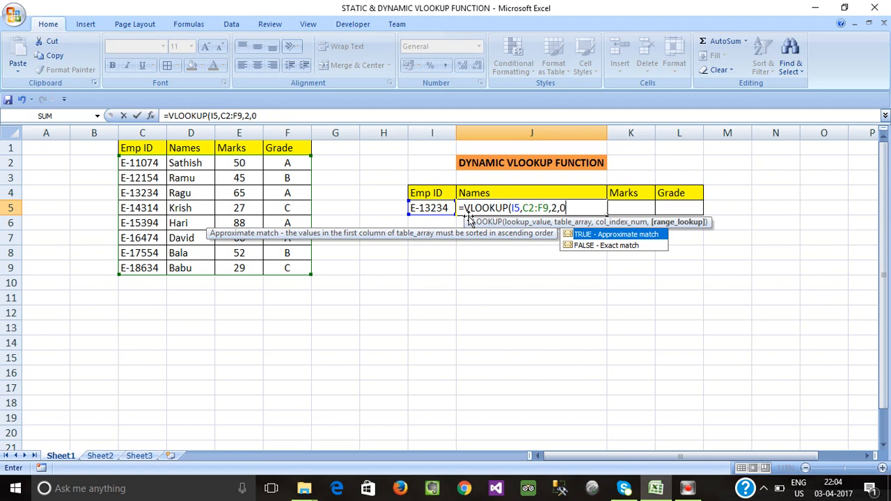
type(")")
key("Return")
Step: Compare the lookup row's Emp ID and returned name with the matching record in row 4 of the source table
left_click(474, 266)
left_click(437, 208)
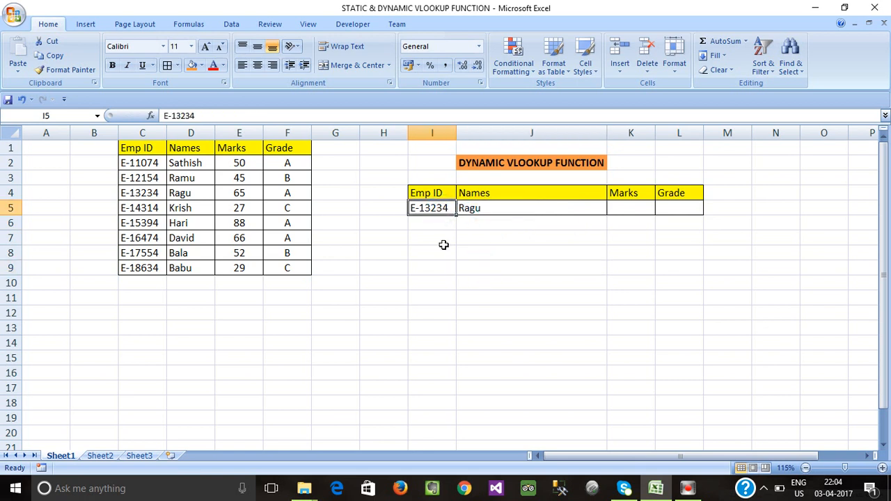
left_click(424, 237)
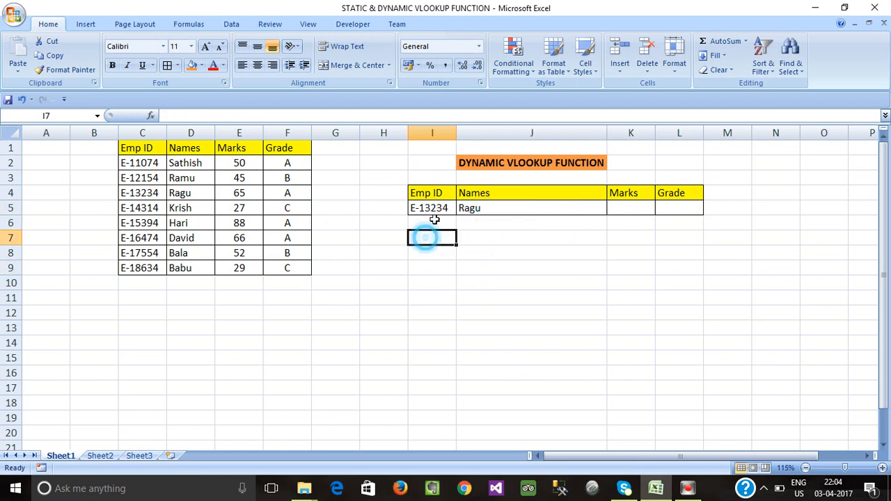
left_click(131, 193)
left_click_drag(130, 193, 281, 193)
left_click(566, 213)
left_click(573, 235)
Step: Copy the VLOOKUP formula text from J5 unchanged into the Marks cell K5 and the Grade cell L5
left_click(515, 207)
double_click(539, 207)
left_click(569, 201)
left_click(568, 208)
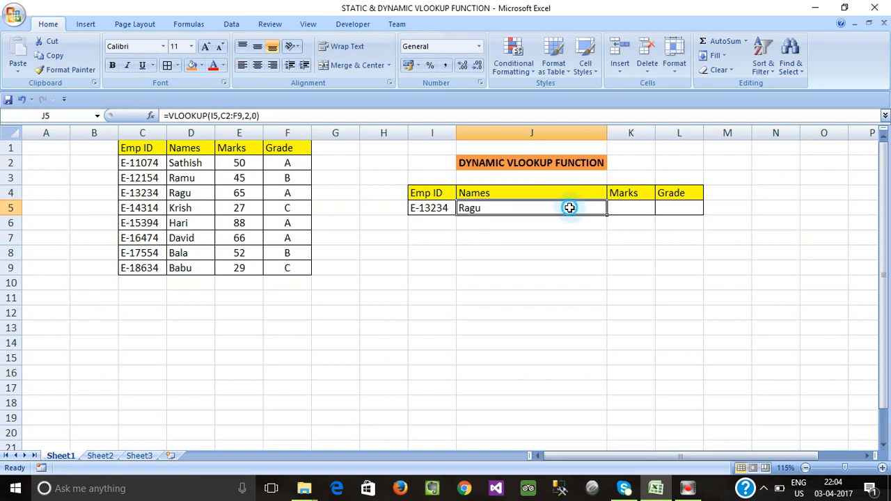
double_click(568, 207)
left_click_drag(568, 208, 411, 205)
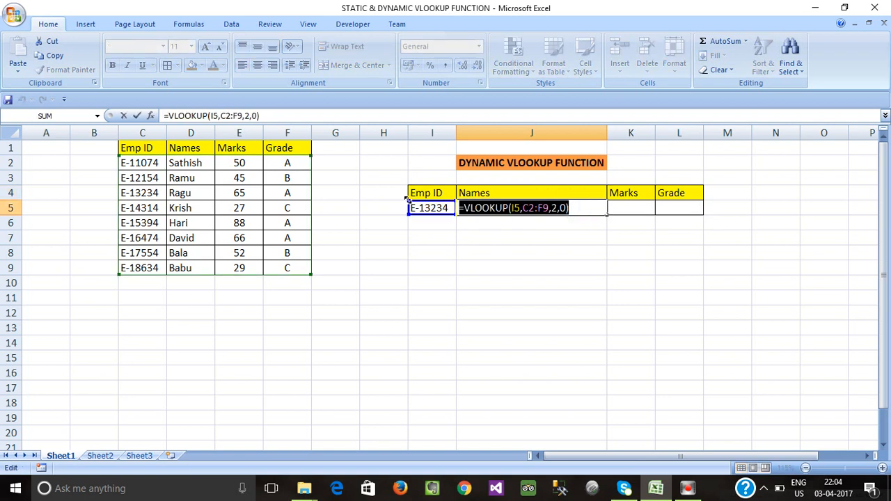
left_click(609, 211)
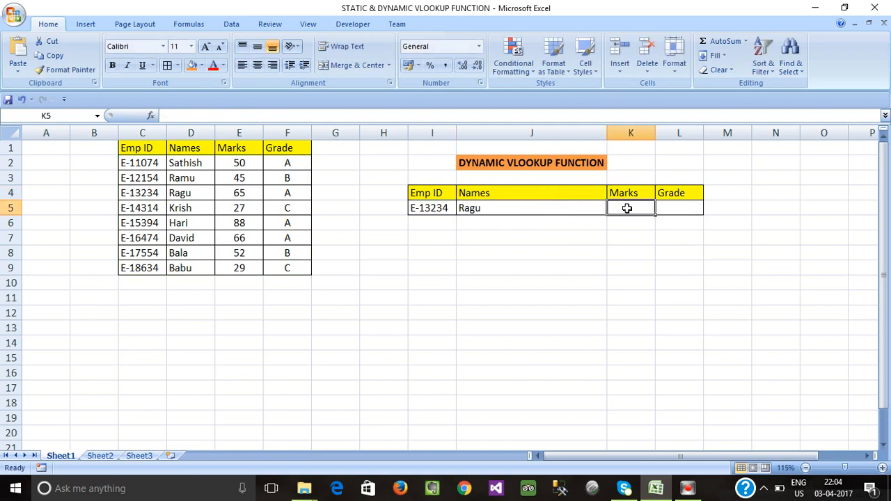
key("ctrl+v")
left_click(665, 208)
key("ctrl+v")
Step: Change the column index of the VLOOKUP formula in the Marks cell K5 to 3
double_click(629, 208)
double_click(704, 207)
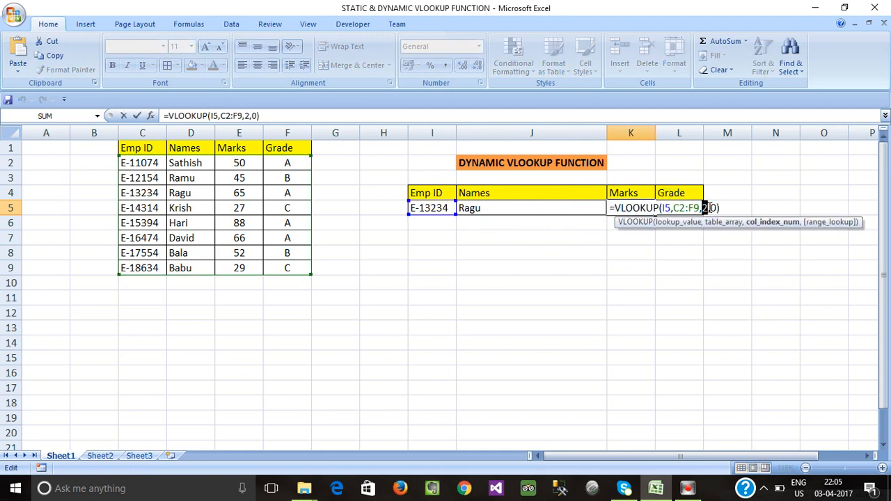
type("3")
key("Return")
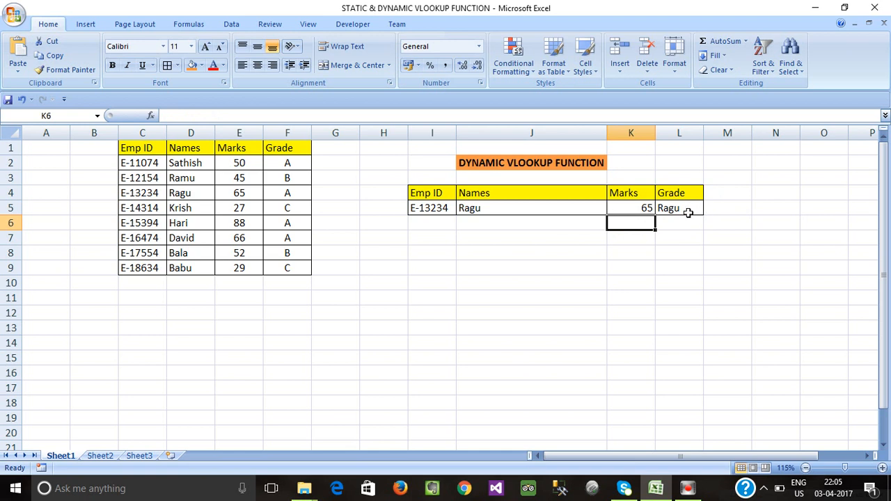
Step: Change the column index of the VLOOKUP formula in the Grade cell L5 to 4
left_click(679, 208)
double_click(680, 208)
double_click(753, 207)
key("BackSpace")
type("4")
key("Return")
Step: Center the Marks and Grade results in cells K5:L5 horizontally
left_click(641, 209)
double_click(676, 208)
mouse_move(674, 208)
left_mouse_down()
mouse_move(641, 208)
mouse_move(680, 207)
left_mouse_up()
left_click(643, 233)
key("Escape")
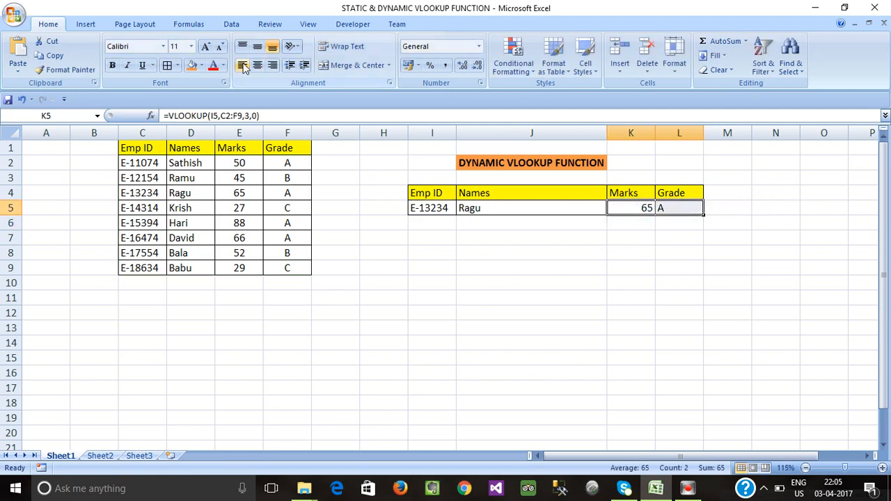
left_click(255, 66)
left_click(630, 295)
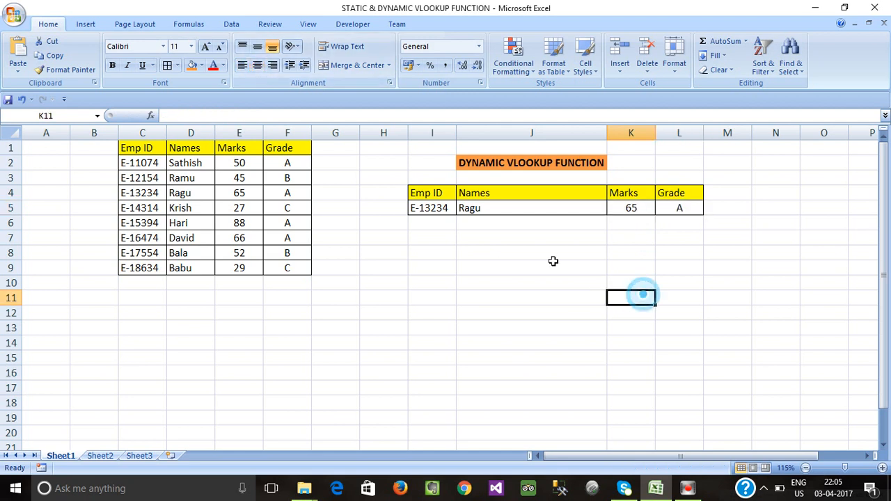
Step: Examine the table range used by the J5 formula and compare it with the source records in C2:F9
left_click(494, 208)
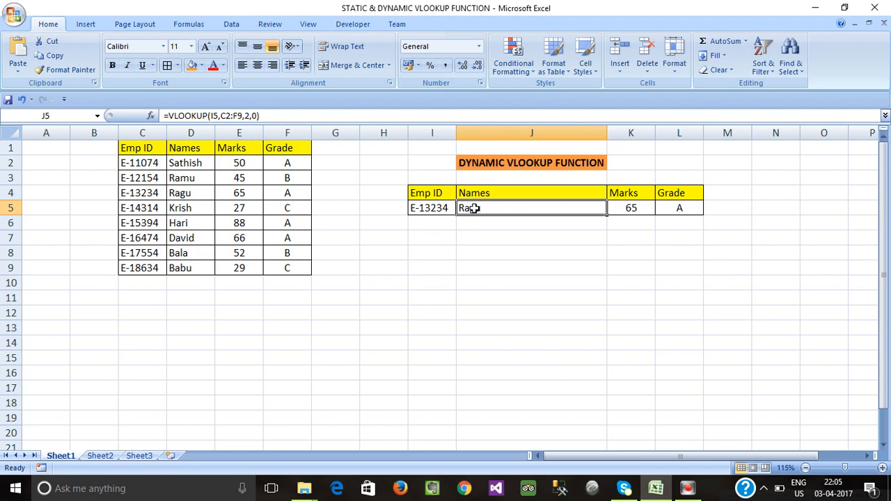
left_click(437, 219)
left_click(462, 207)
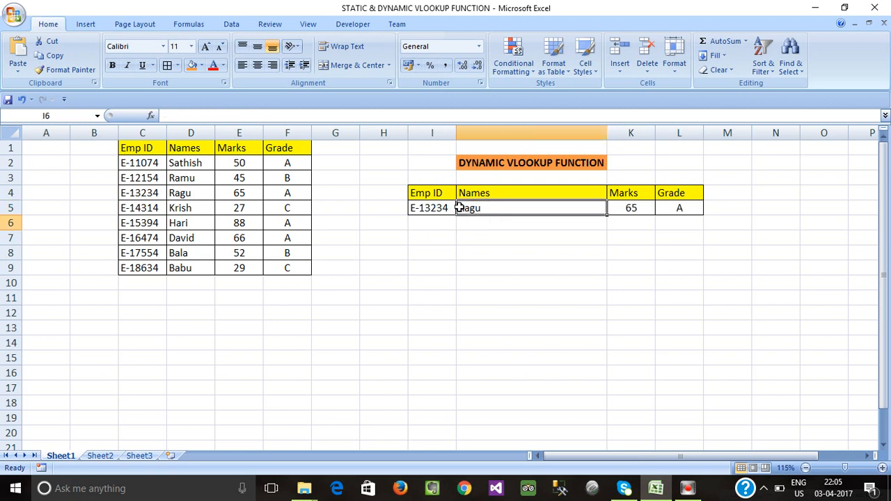
double_click(499, 207)
left_click_drag(523, 207, 549, 207)
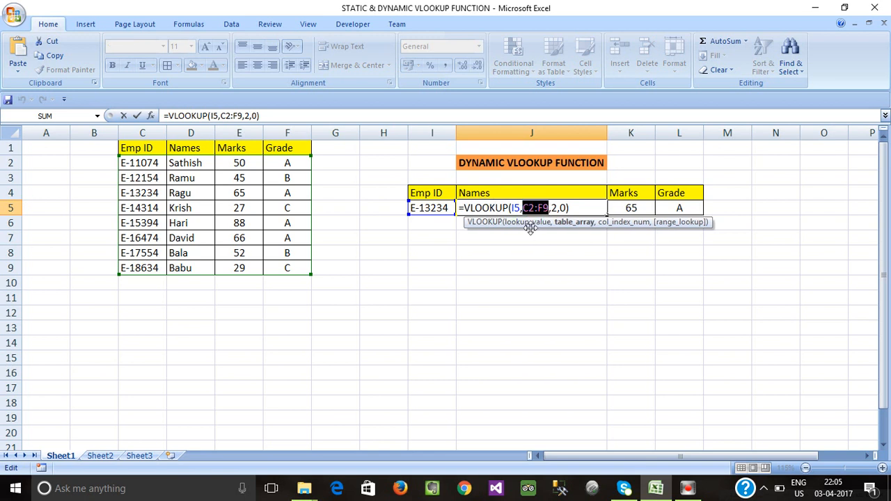
key("Tab")
left_click(465, 225)
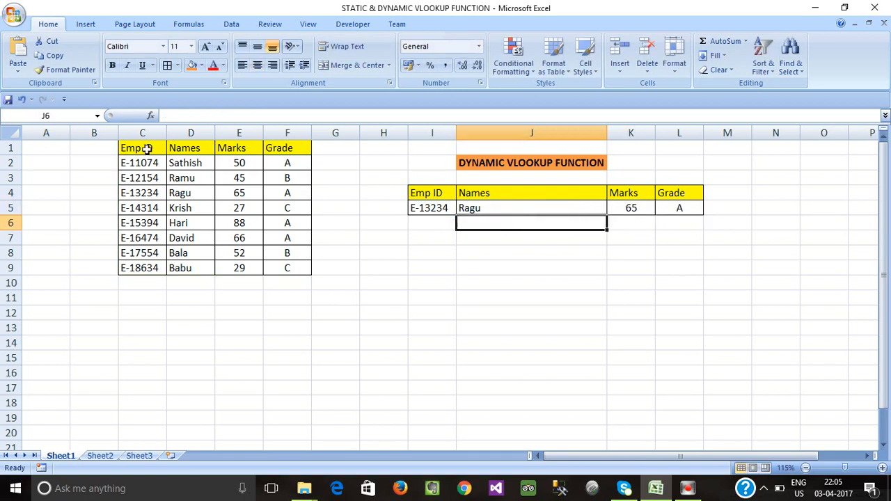
left_click_drag(138, 161, 288, 266)
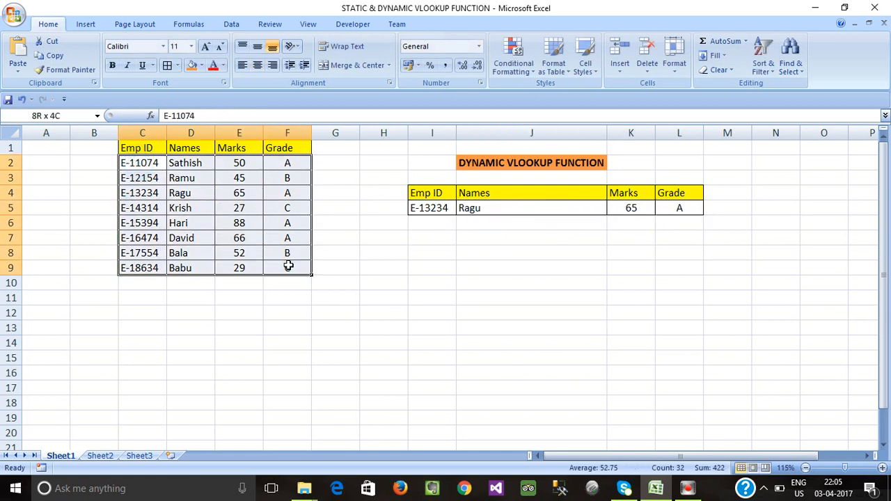
left_click(288, 266)
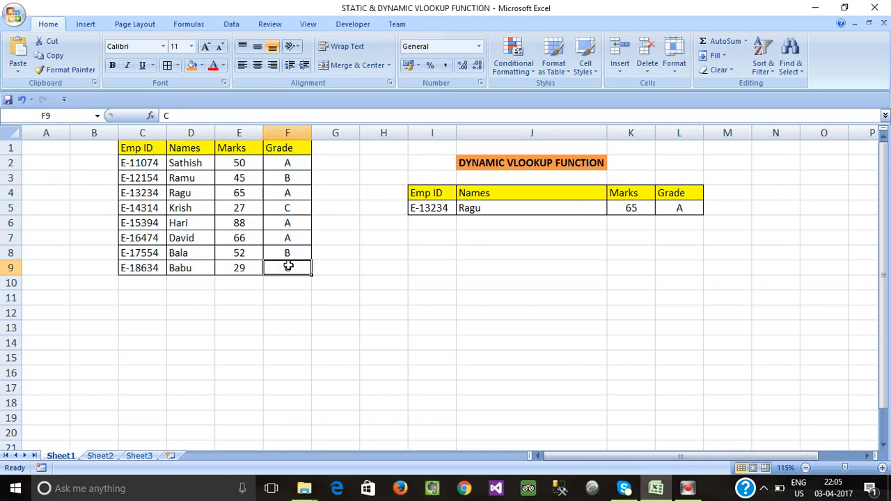
left_click_drag(130, 163, 290, 270)
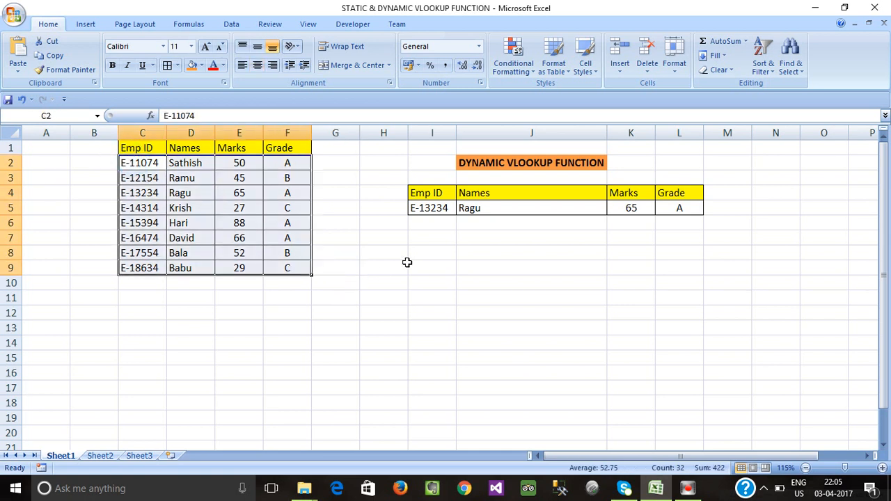
left_click(497, 206)
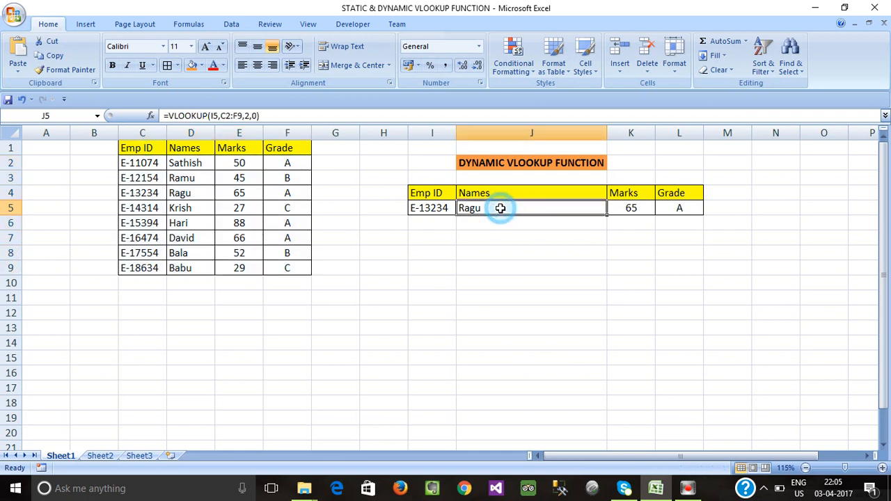
left_click(486, 226)
left_click(490, 207)
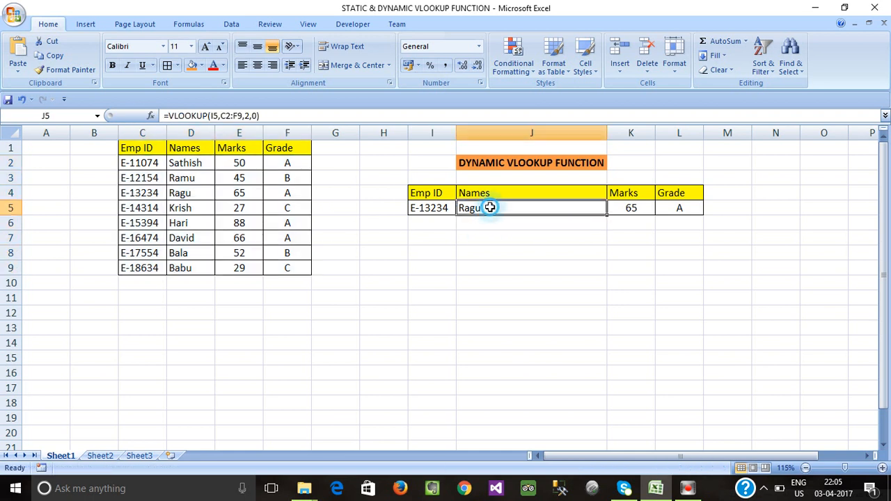
Step: Start a new record in row 10 of the source table by entering an employee ID in C10 and a name in D10
left_click(143, 282)
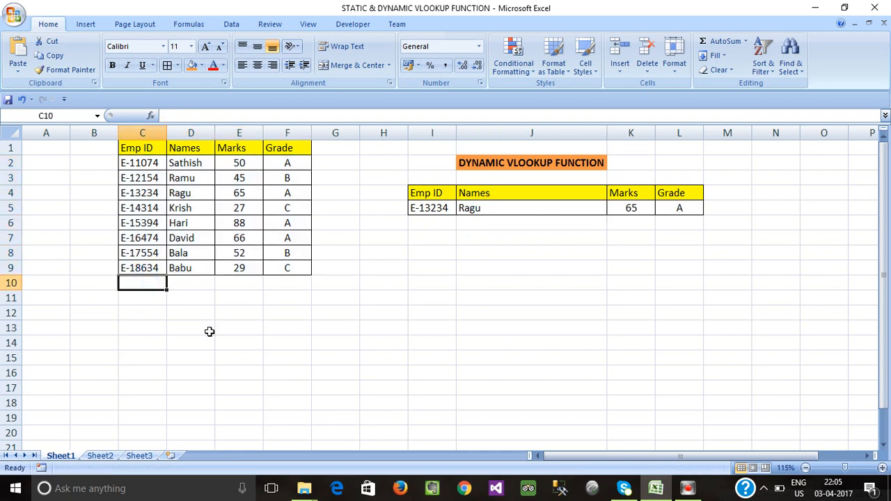
type("E-19845")
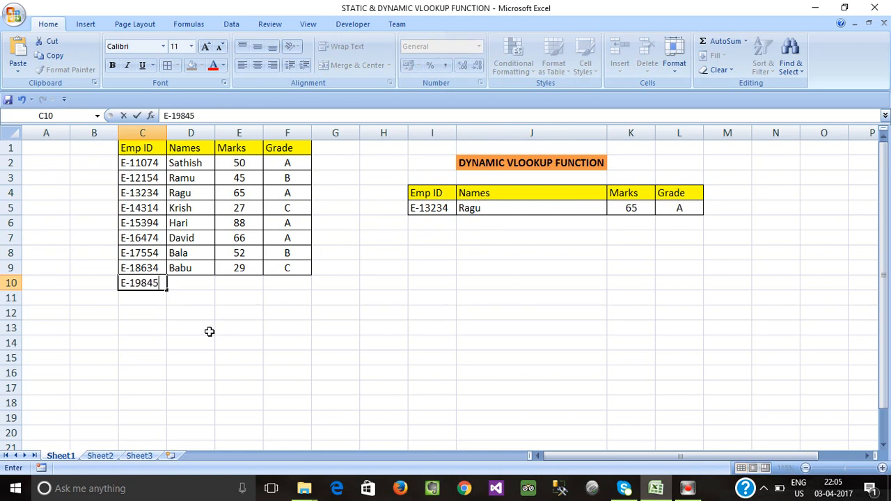
key("Return")
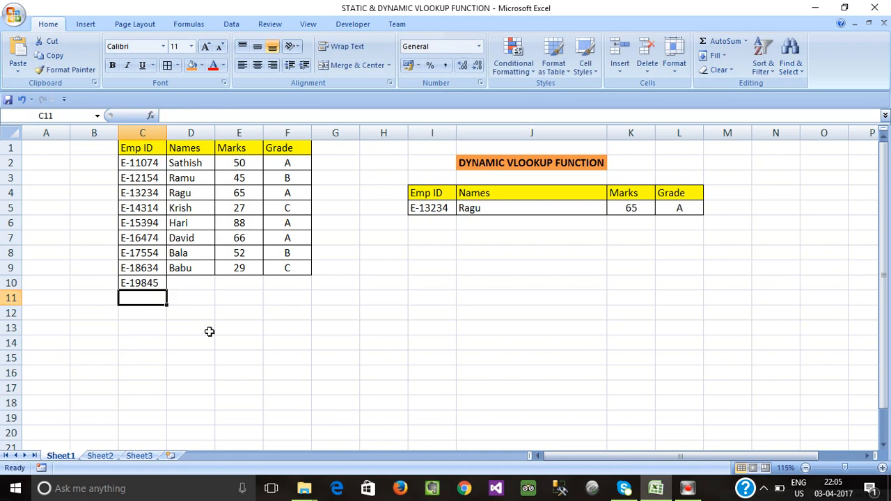
key("Up")
key("Right")
type("RAguraman")
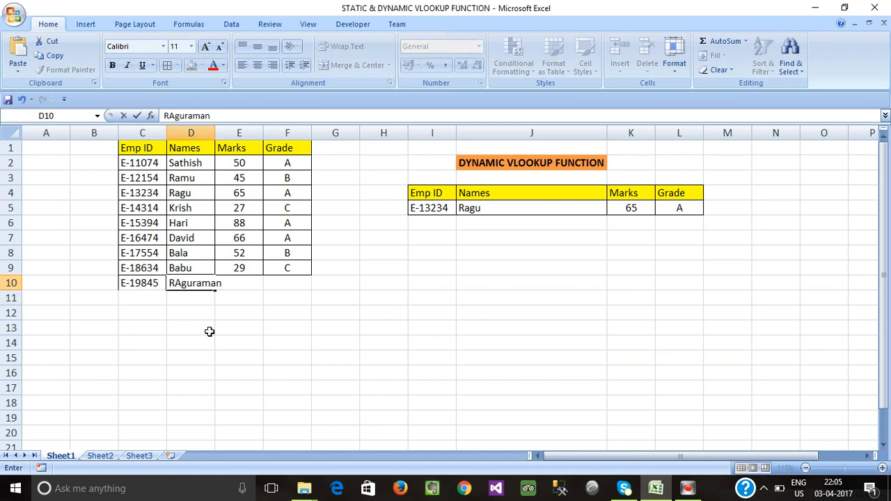
key("Return")
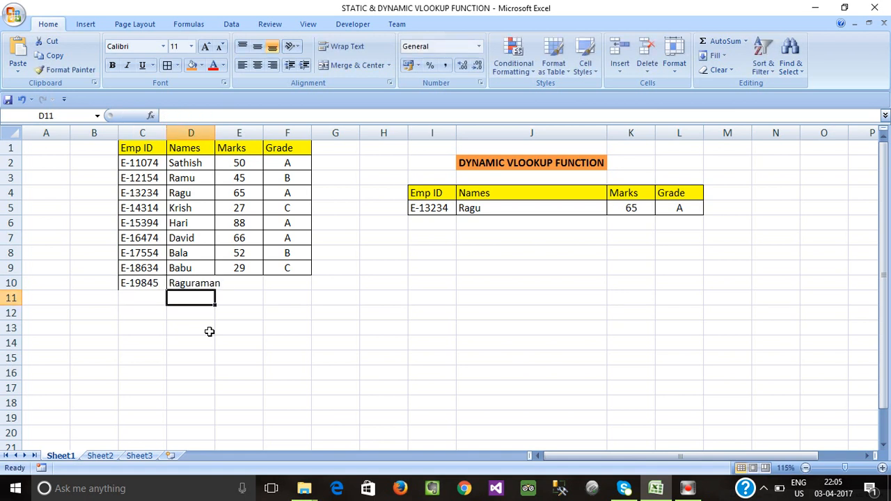
Step: Complete the new record in row 10 with marks of 50 in E10 and grade A in F10
key("Up")
key("Right")
type("50")
key("Return")
key("Up")
key("Right")
type("A")
key("Return")
left_click(254, 346)
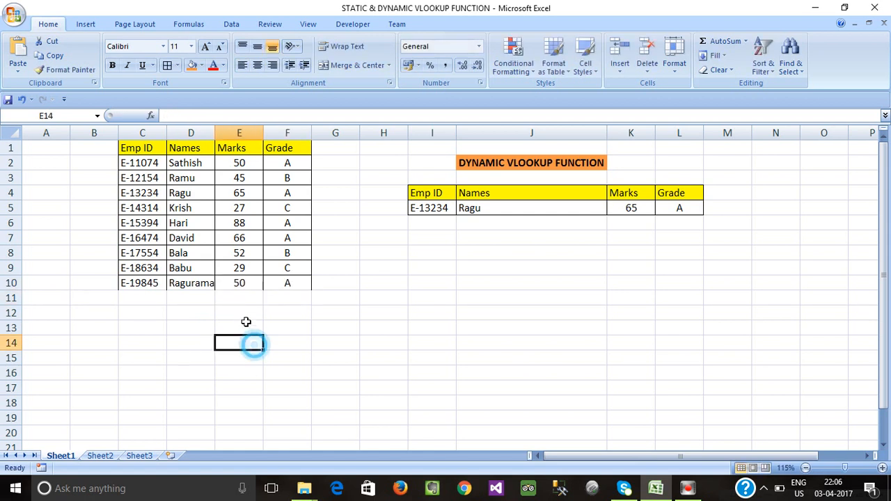
Step: Replace the lookup Emp ID in I5 with the employee ID of the new record in row 10
left_click_drag(134, 286, 273, 284)
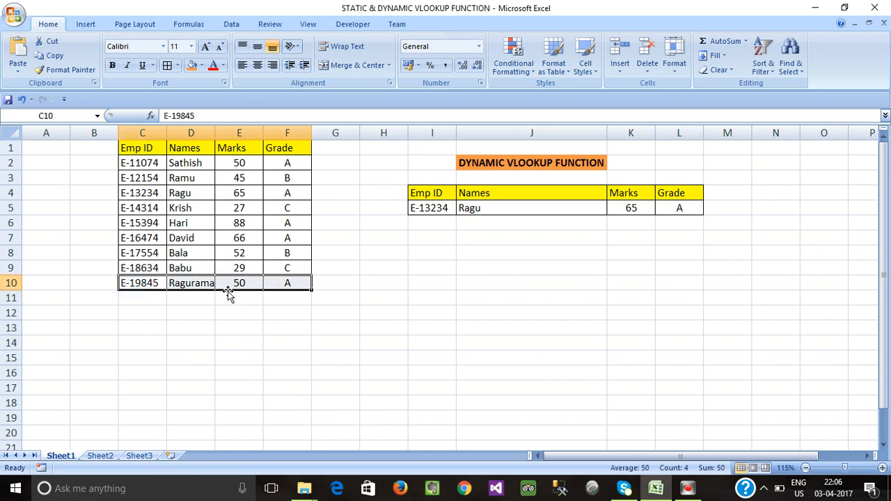
left_click(143, 295)
left_click(143, 284)
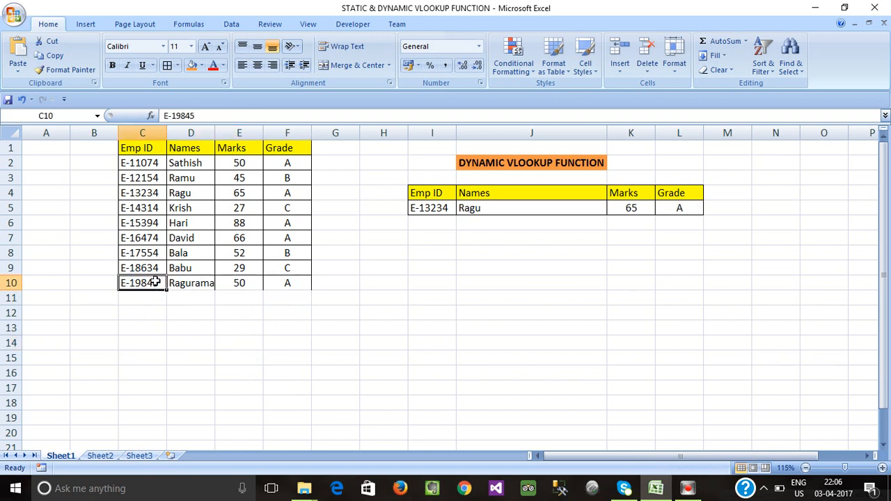
left_click(421, 210)
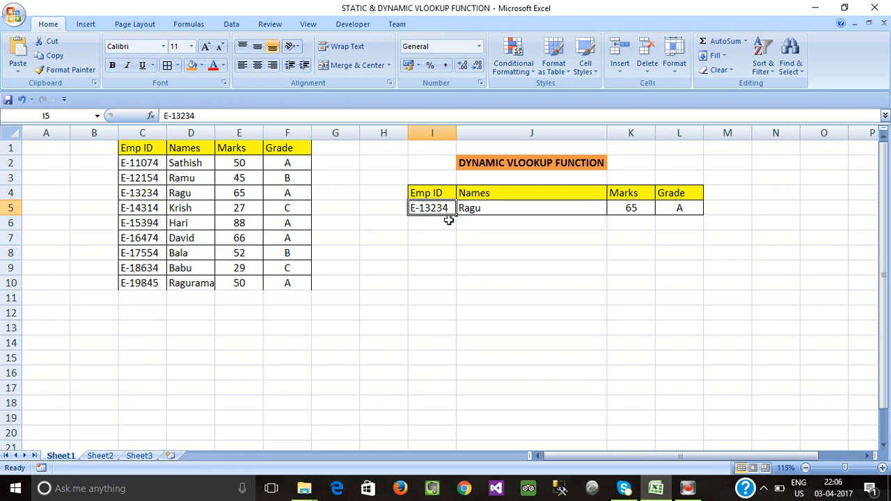
type("E")
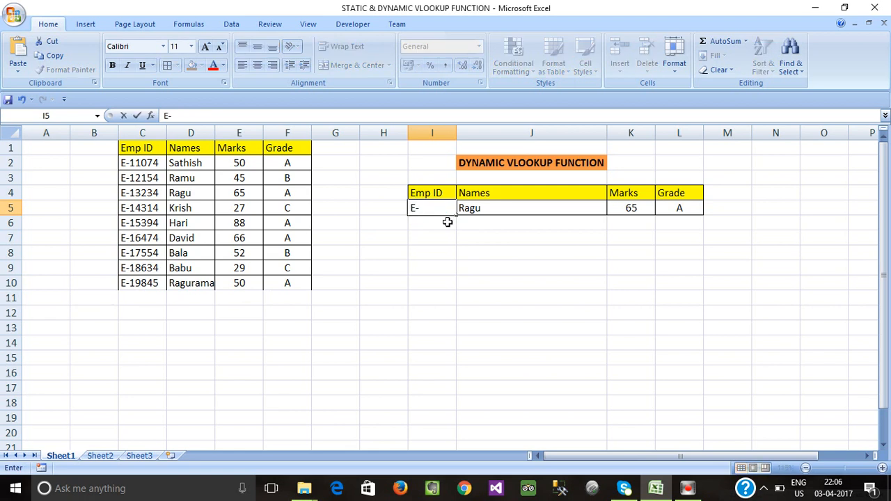
type("-19845")
key("Return")
Step: Fill the new record in C10:F10 with orange and widen column D to fit the full name
left_click_drag(490, 206, 686, 209)
left_click_drag(131, 268, 279, 162)
left_click_drag(275, 285, 145, 280)
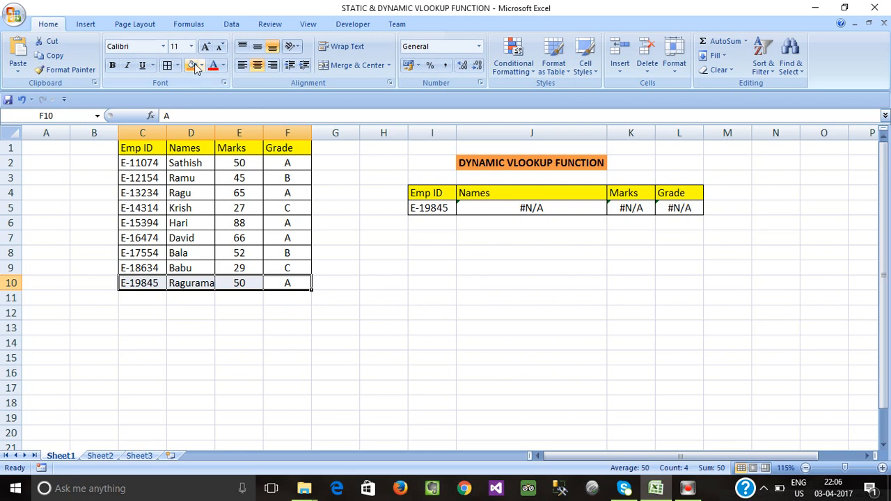
left_click(192, 64)
left_click(174, 312)
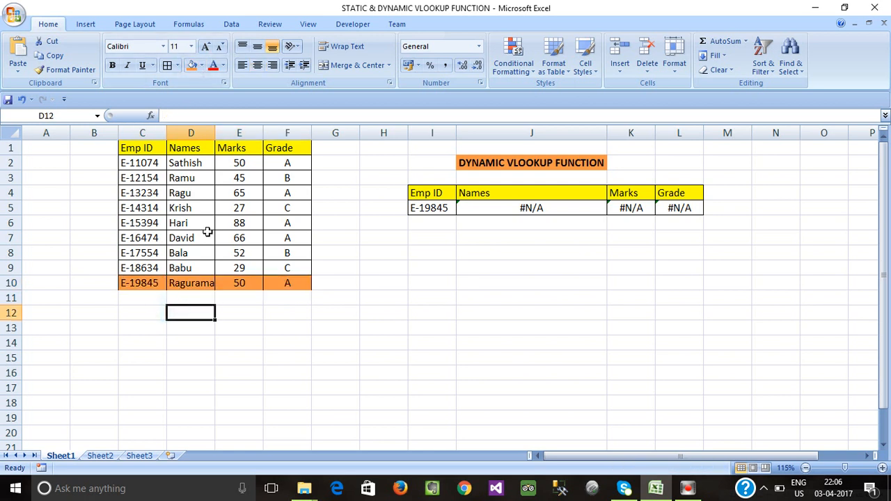
left_click_drag(212, 135, 223, 135)
Step: Compare the new record in C10:F10 and the rows below it with the lookup results and formulas in I5:L5
left_click_drag(132, 284, 298, 282)
left_click_drag(506, 206, 682, 206)
left_click(492, 271)
left_click_drag(286, 287, 284, 398)
left_click(143, 302)
left_click(143, 321)
left_click(136, 298)
left_click(345, 328)
left_click_drag(441, 207, 705, 208)
left_click(429, 226)
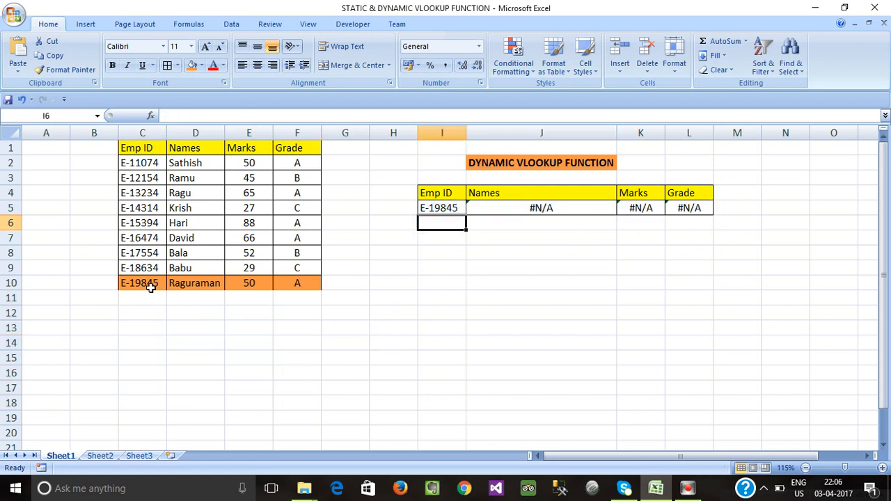
left_click_drag(127, 282, 305, 346)
left_click(438, 268)
left_click(443, 208)
left_click_drag(669, 225, 713, 212)
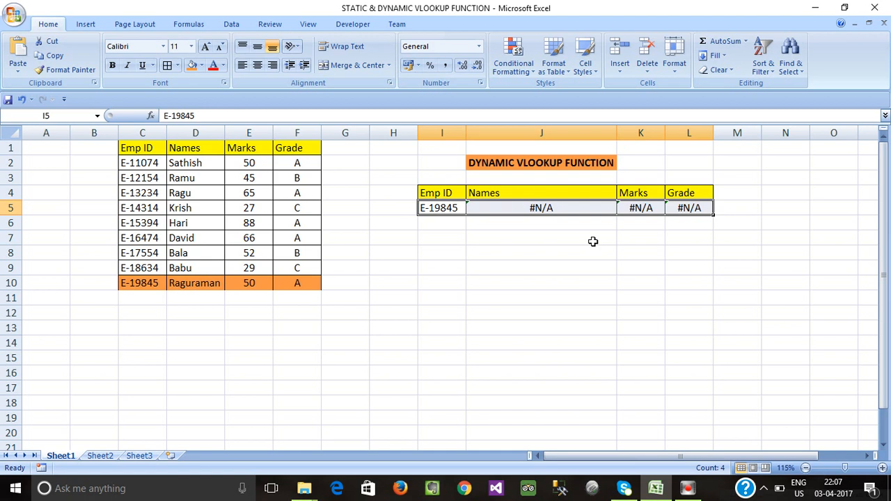
left_click(539, 266)
left_click_drag(453, 207, 560, 204)
left_click(624, 217)
left_click(662, 210)
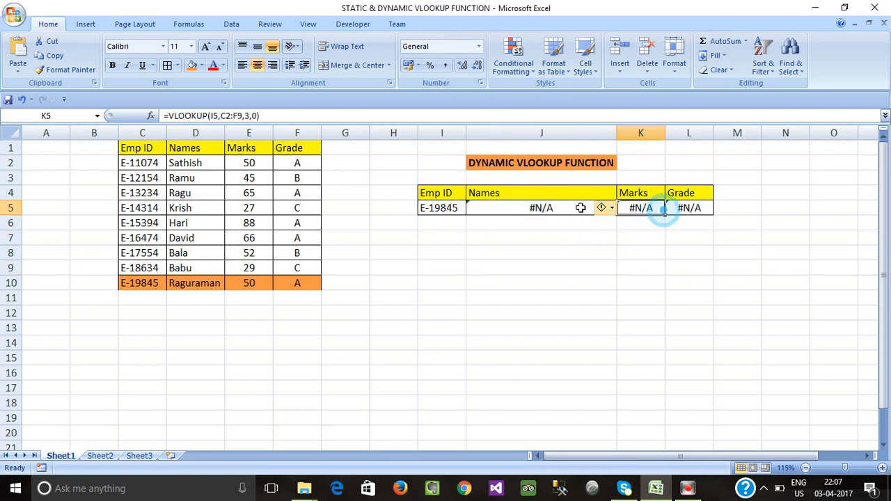
Step: Replace the C2:F9 table range in the J5 VLOOKUP formula with an OFFSET function that uses C2 as its reference
left_click(533, 207)
left_click(513, 206)
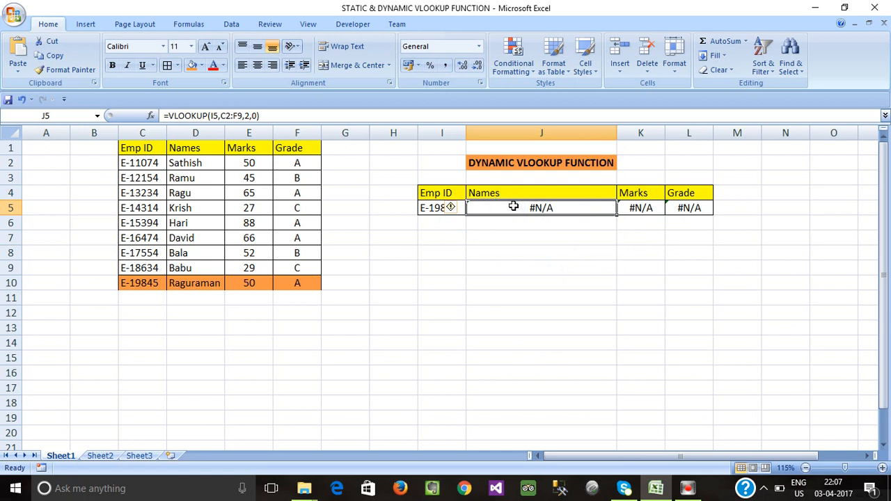
double_click(513, 206)
left_click(533, 207)
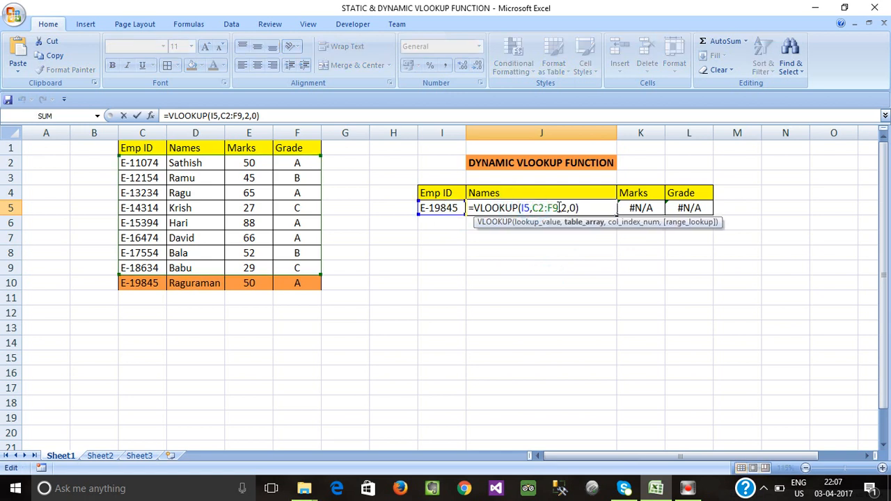
left_click_drag(560, 208, 535, 208)
key("Delete")
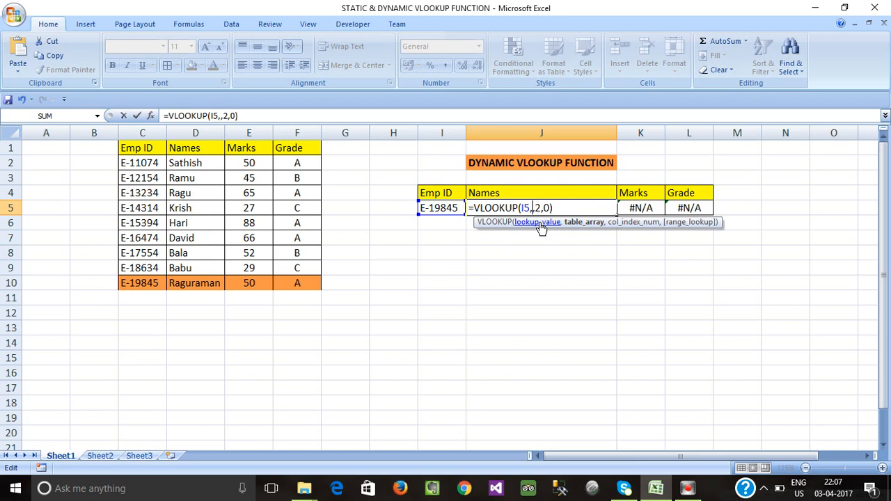
type("off")
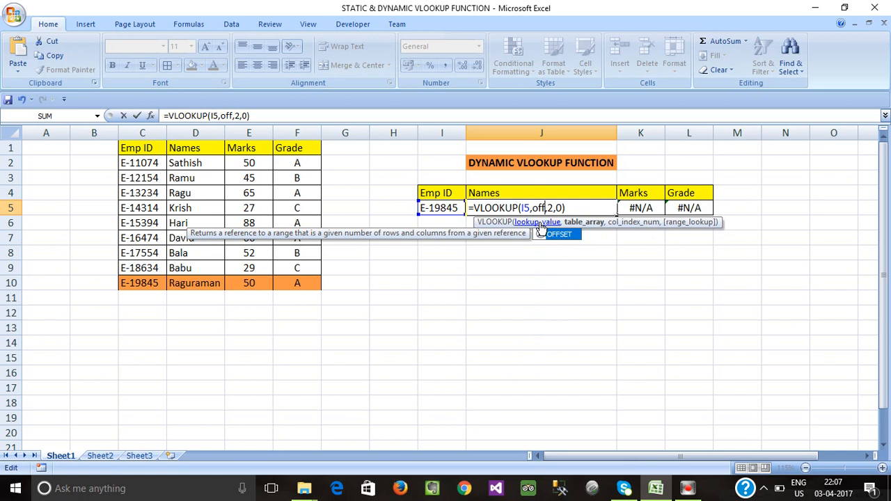
double_click(542, 230)
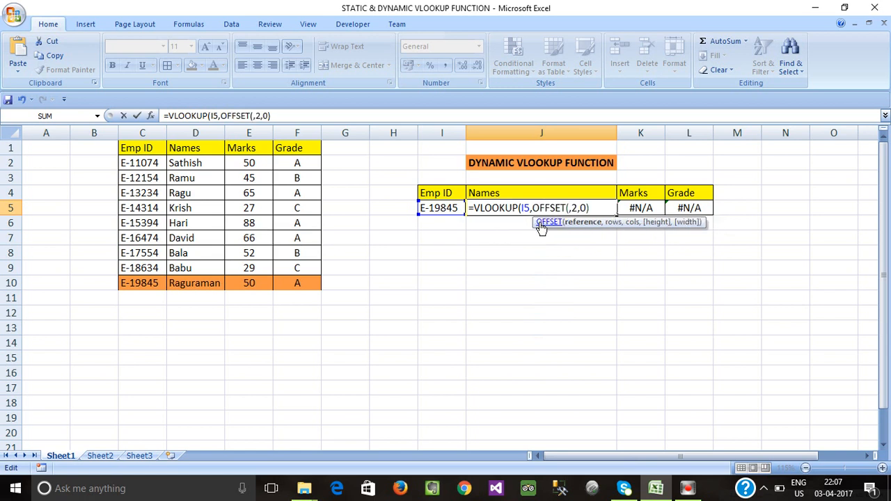
left_click(580, 224)
left_click(142, 162)
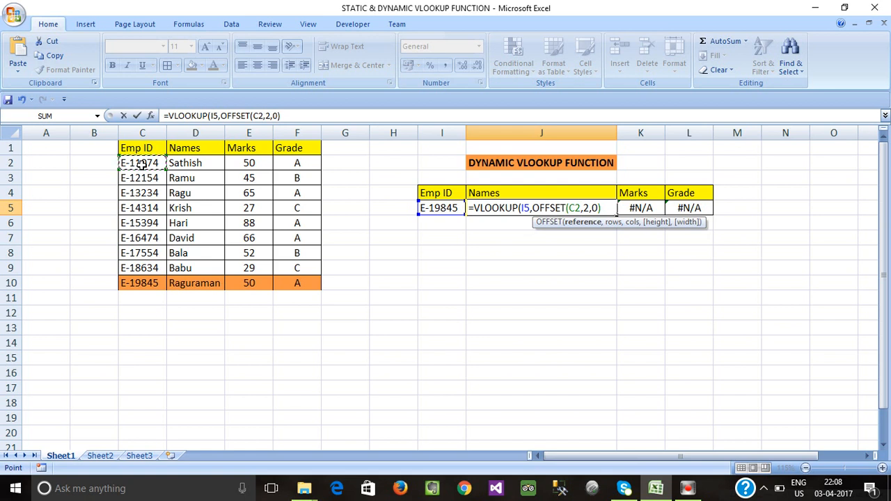
Step: Set the OFFSET rows and columns to 0 and its height to COUNTA(C:C)-1 in the J5 formula
type(",0,0")
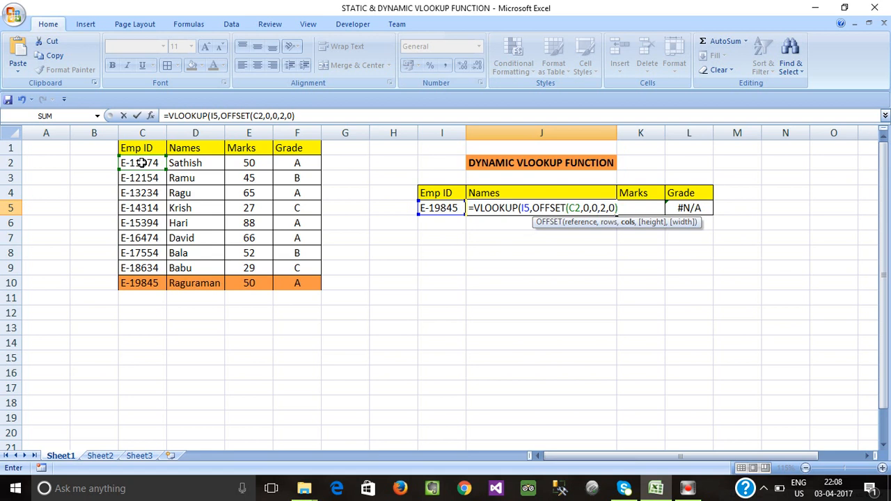
type(",")
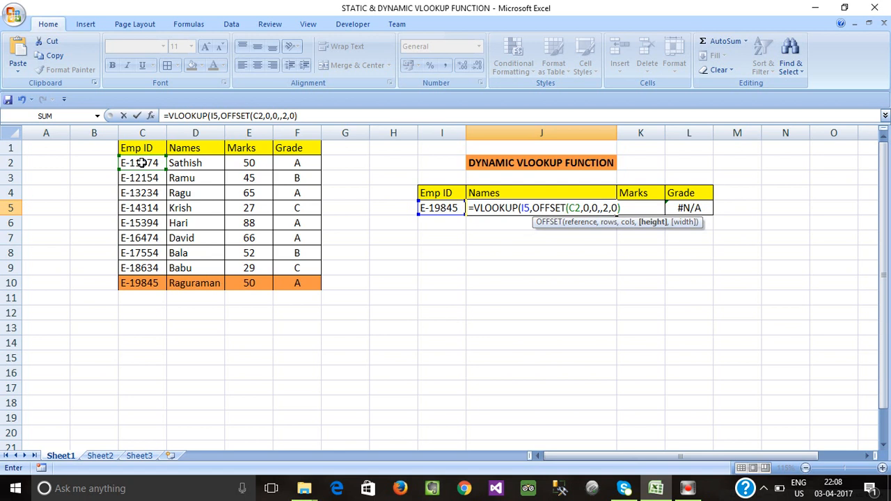
type("counta")
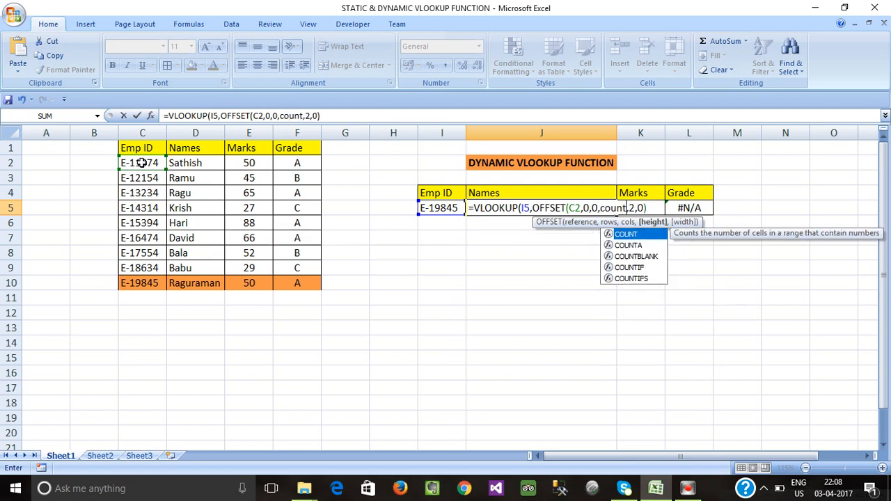
key("Tab")
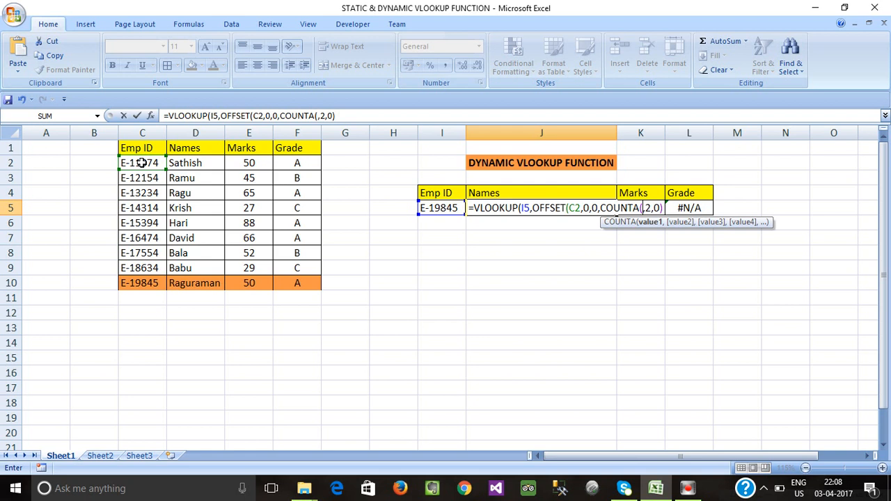
left_click(636, 211)
left_click(142, 125)
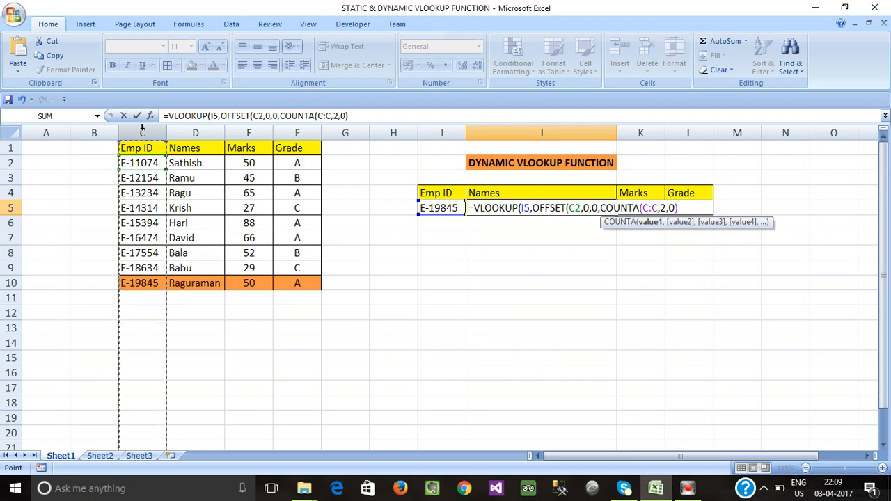
type(")")
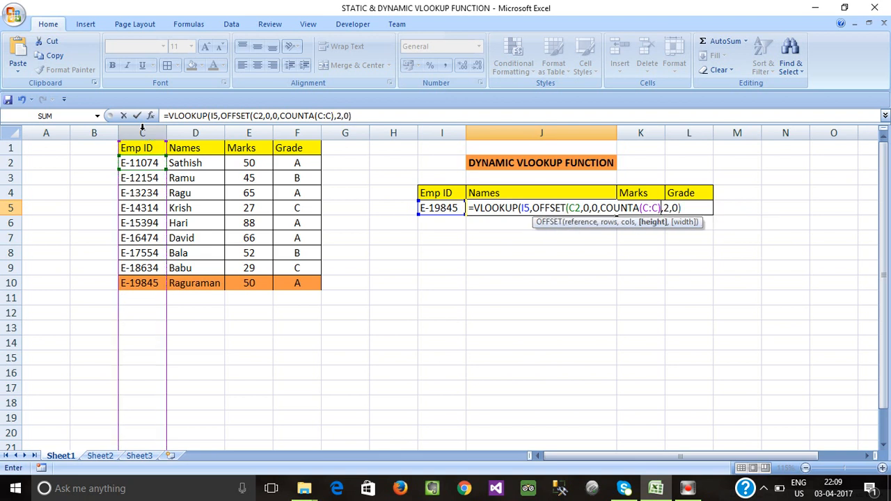
type("-1")
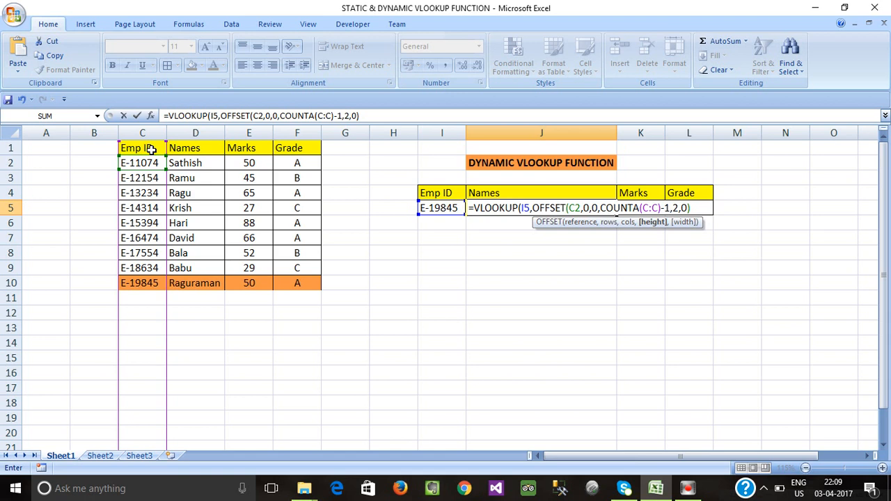
Step: Set the OFFSET width to COUNTA(2:2), close the function and commit the J5 formula
type(",")
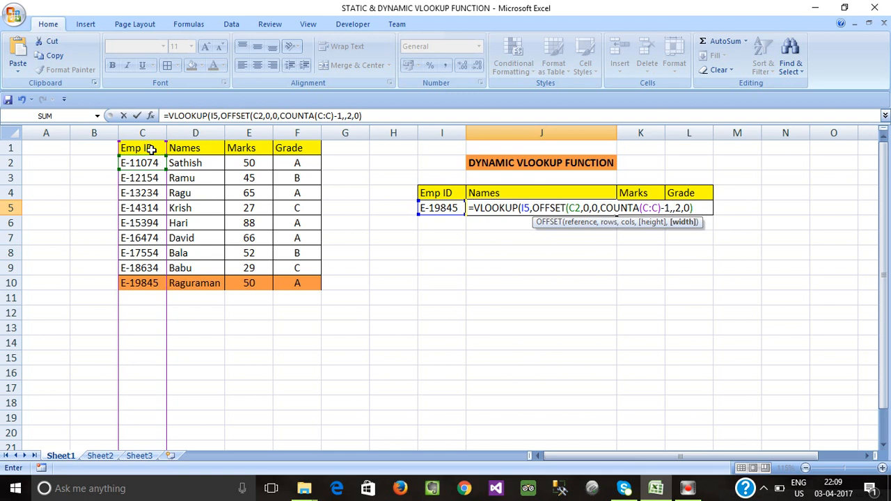
type("count")
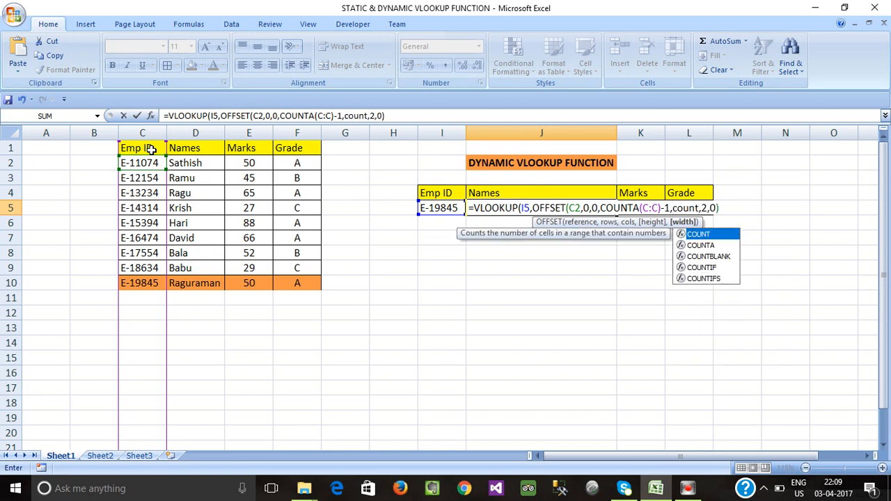
type("a")
key("Tab")
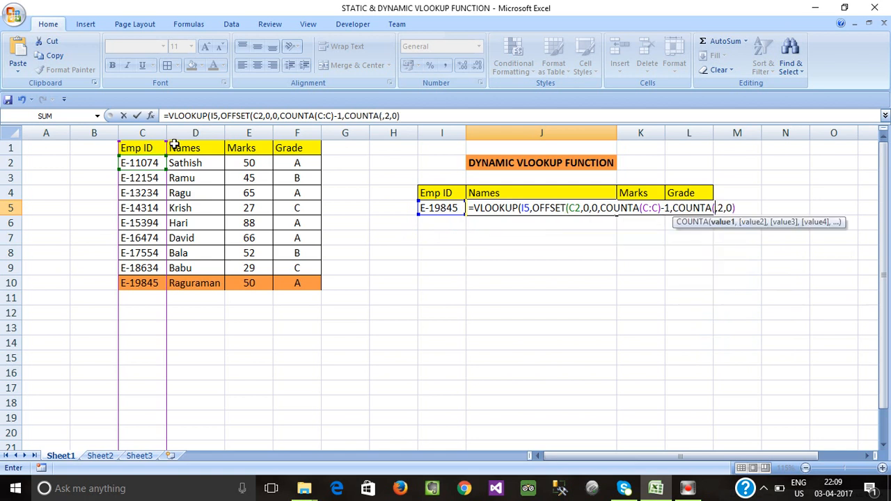
left_click(9, 162)
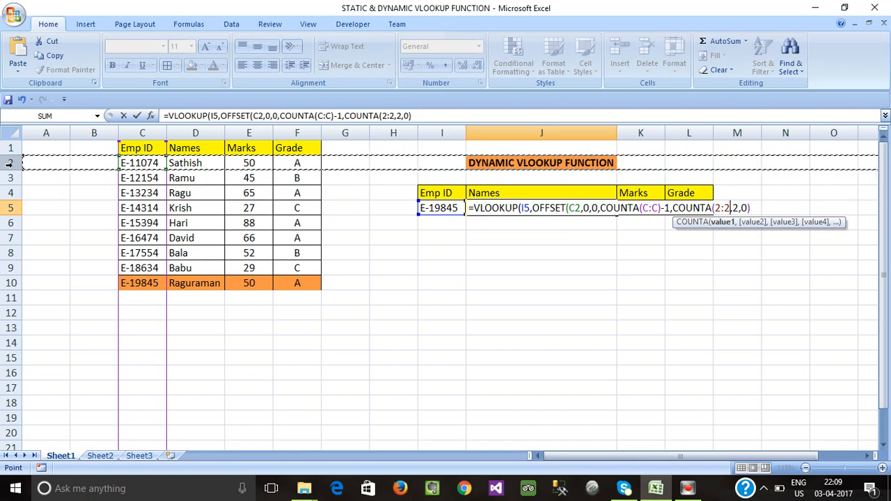
type("),2")
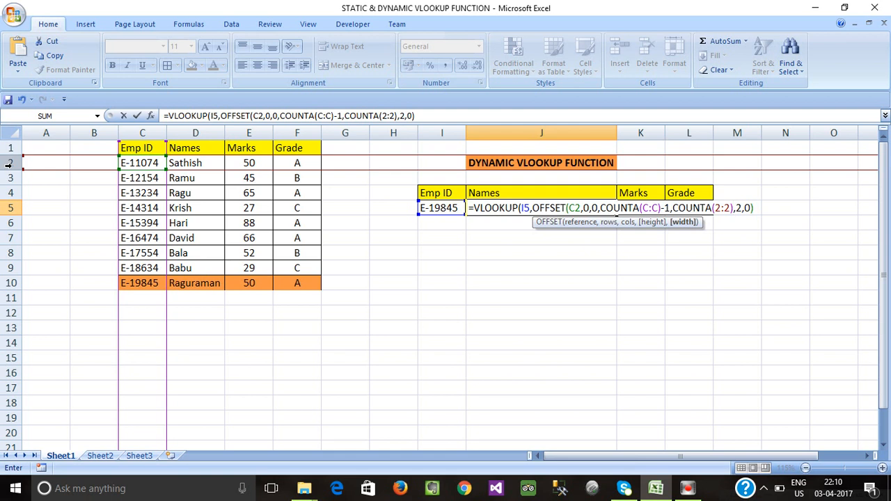
type(")")
key("Right")
key("Return")
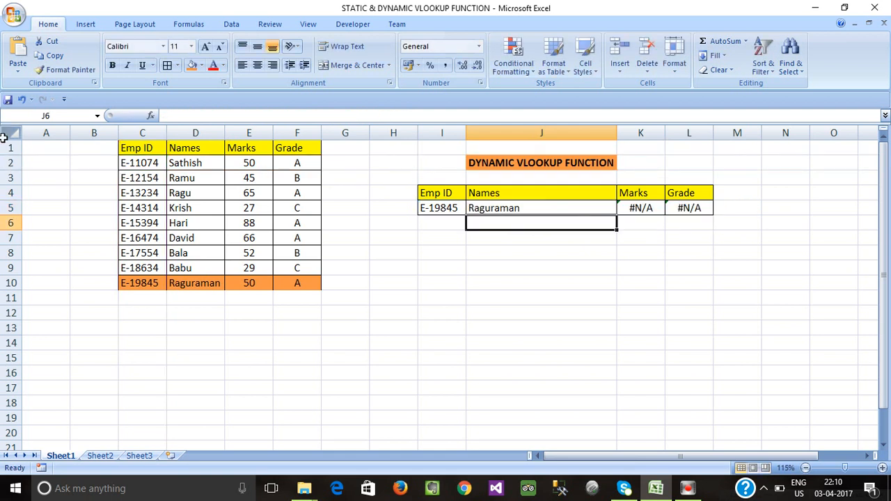
Step: Copy the full dynamic VLOOKUP formula text from J5 into the Marks cell K5 and the Grade cell L5
left_click(481, 207)
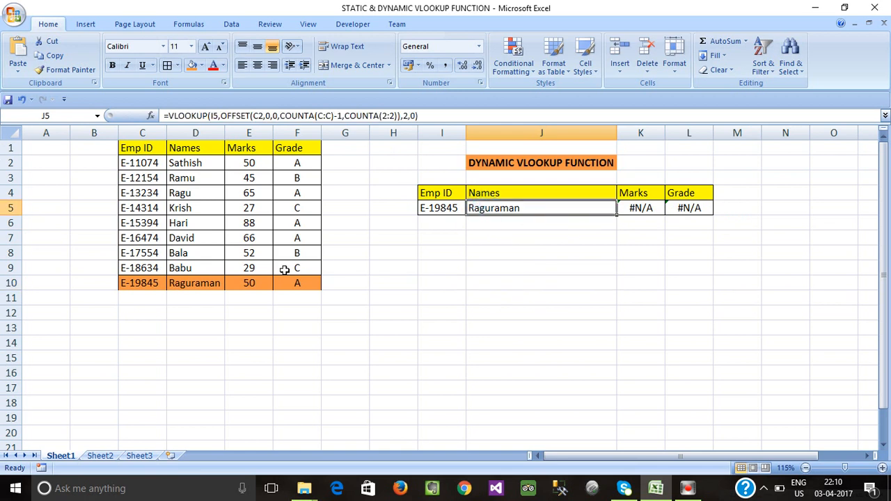
left_click_drag(137, 282, 292, 282)
left_click(490, 212)
left_click(507, 227)
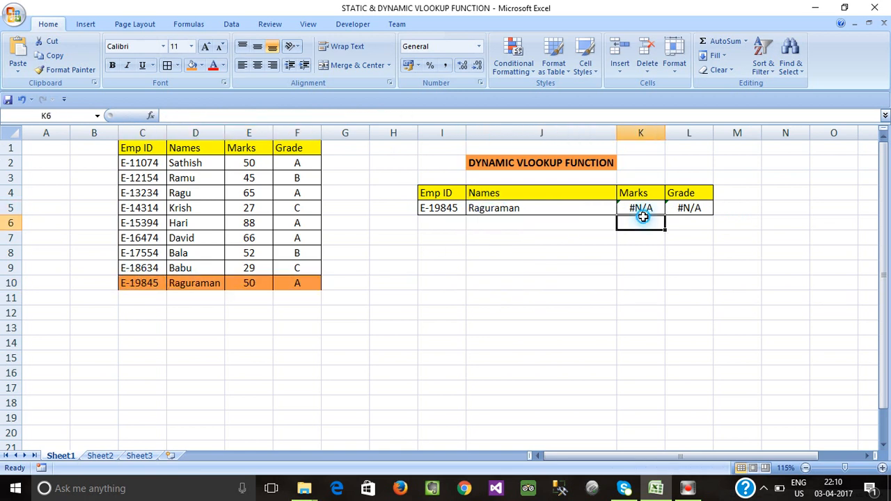
left_click(586, 210)
double_click(587, 210)
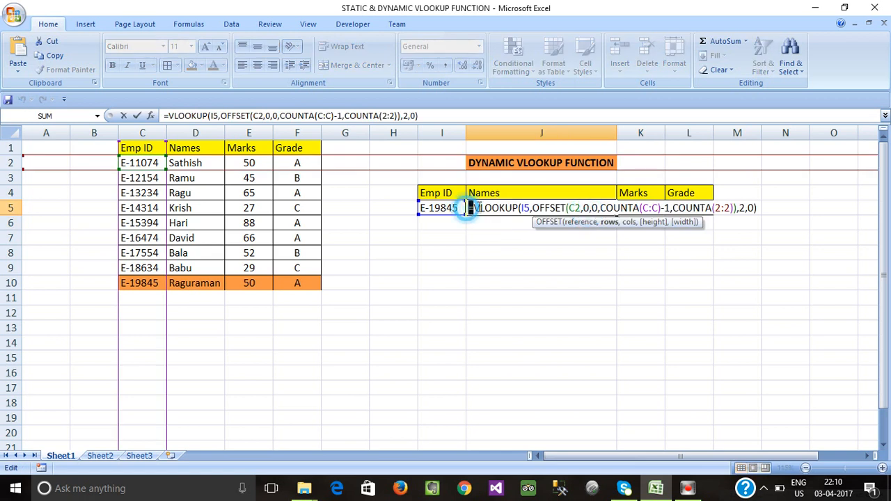
left_click_drag(466, 208, 737, 219)
key("ctrl+c")
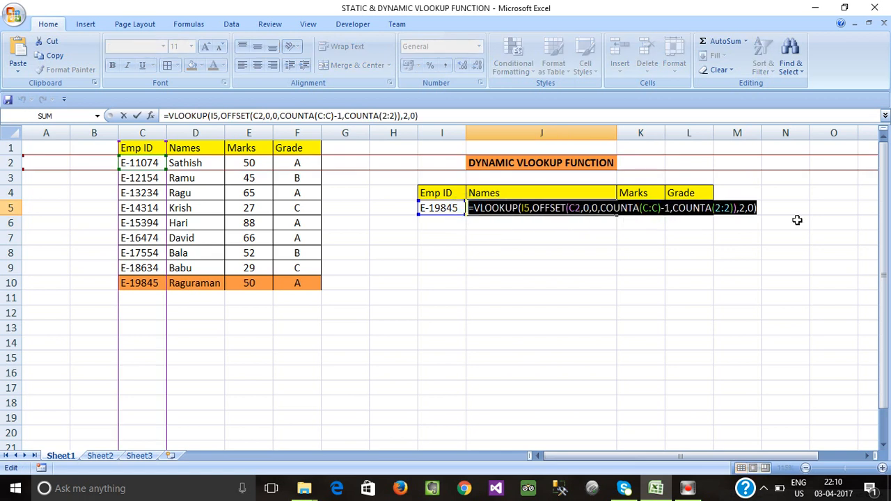
key("Tab")
key("ctrl+v")
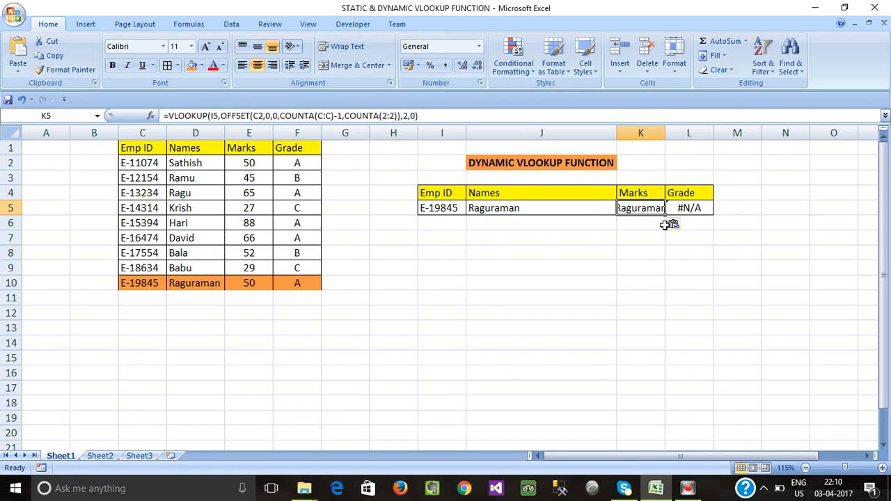
left_click(677, 207)
key("ctrl+v")
Step: Set the column index number to 3 in the Marks formula in K5
double_click(647, 209)
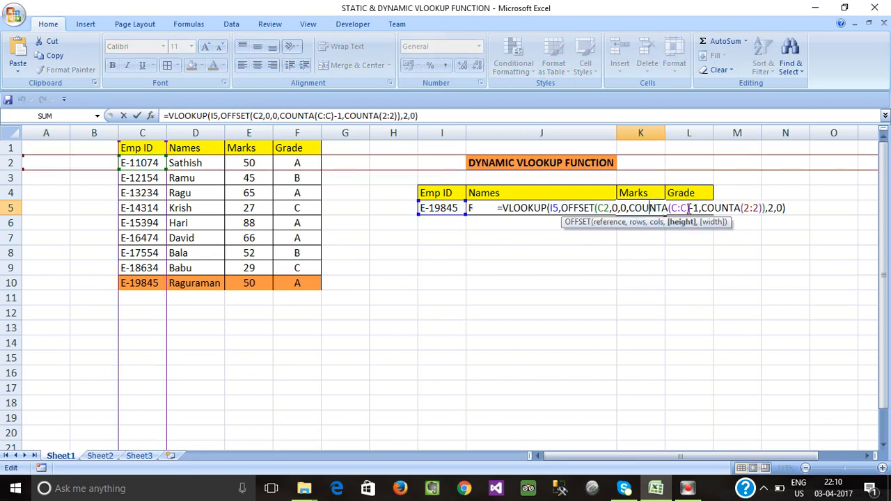
left_click(773, 208)
key("BackSpace")
type("3")
key("Return")
Step: Set the column index number to 4 in the Grade formula in L5 and commit it
double_click(684, 209)
left_click(820, 208)
key("BackSpace")
type("3")
key("BackSpace")
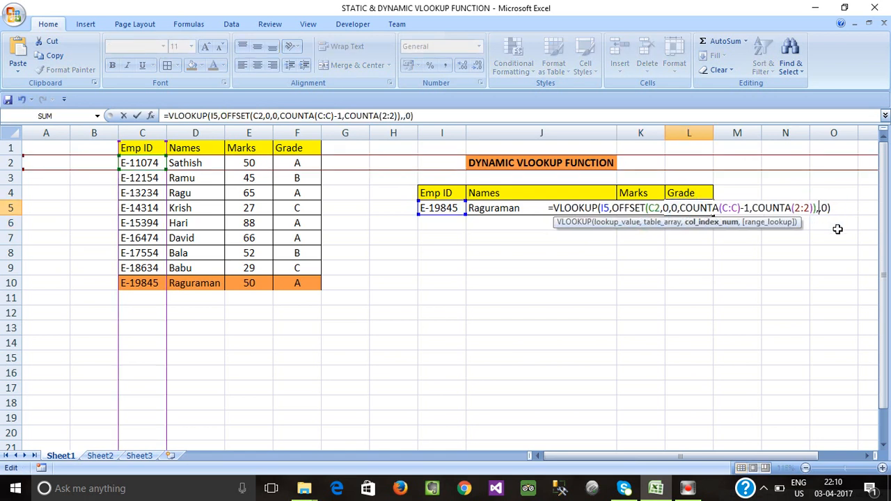
type("4")
key("Return")
left_click(708, 270)
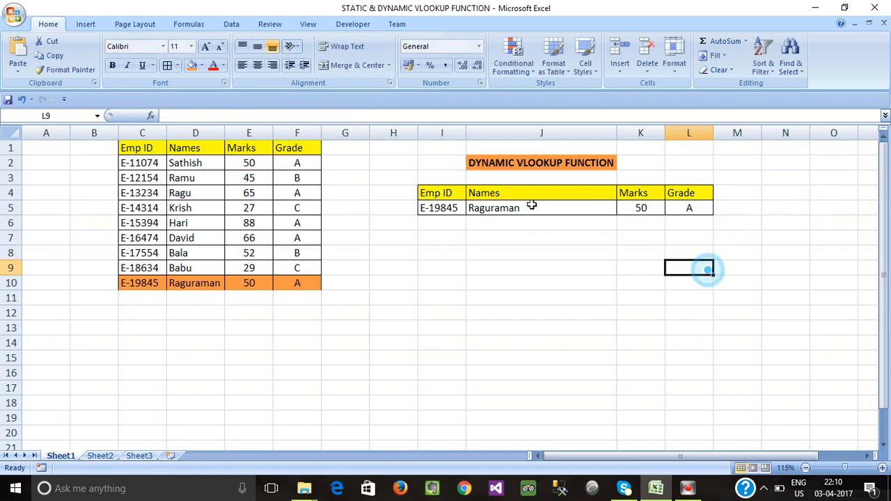
Step: Compare the employee record in row 10 with the lookup results in I5:L5
left_click_drag(125, 282, 301, 284)
left_click(407, 249)
left_click_drag(430, 208, 686, 208)
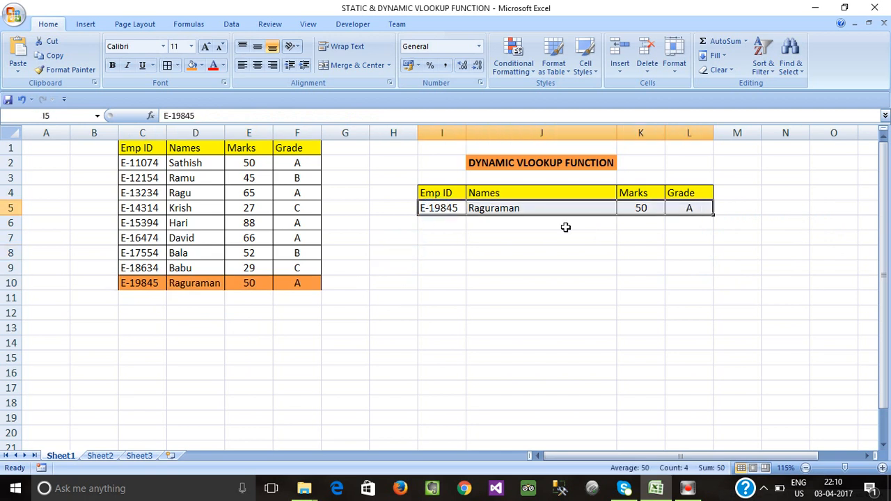
Step: Enter a new employee ID in C11, directly below the last record of the source table
left_click(137, 303)
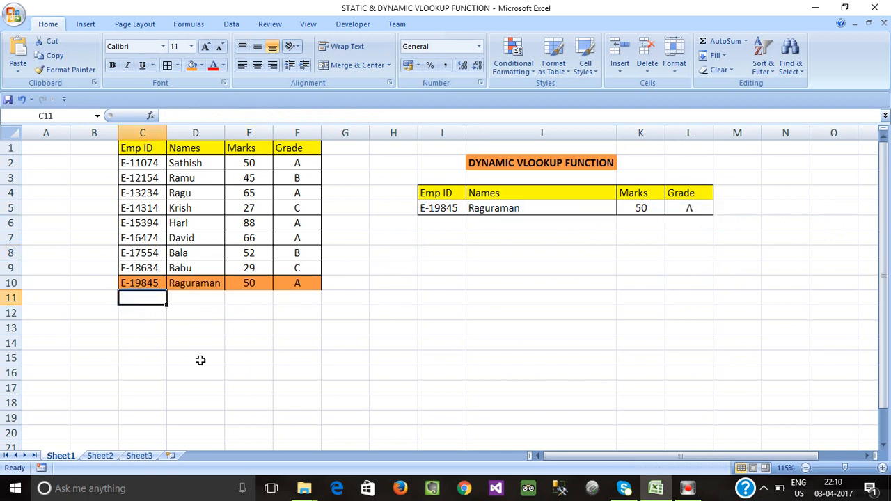
left_click(133, 284)
left_click(135, 298)
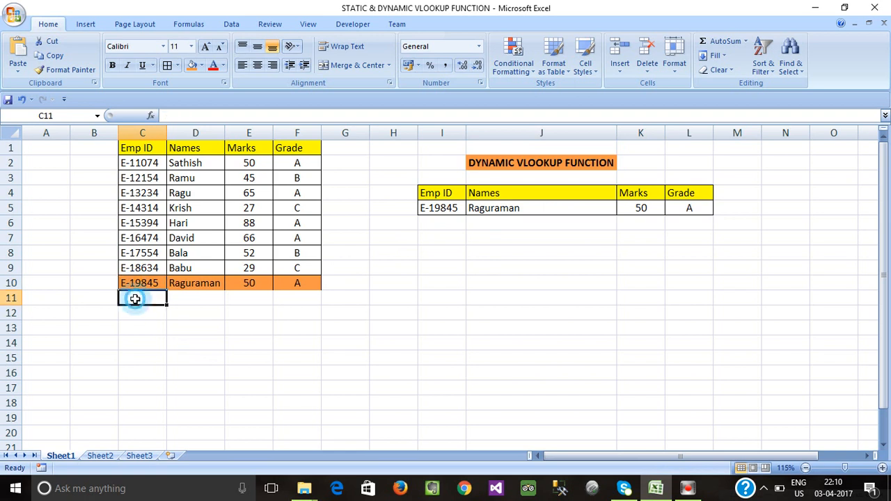
double_click(135, 298)
left_click(152, 325)
left_click(135, 298)
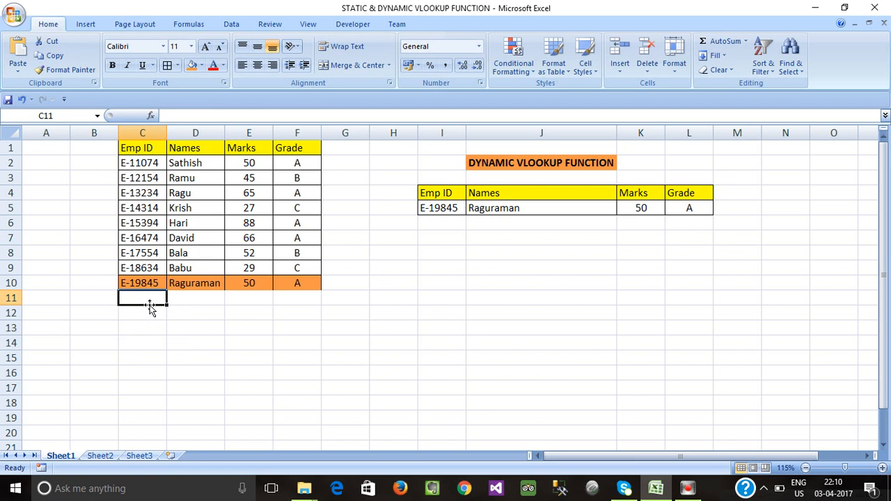
type("E")
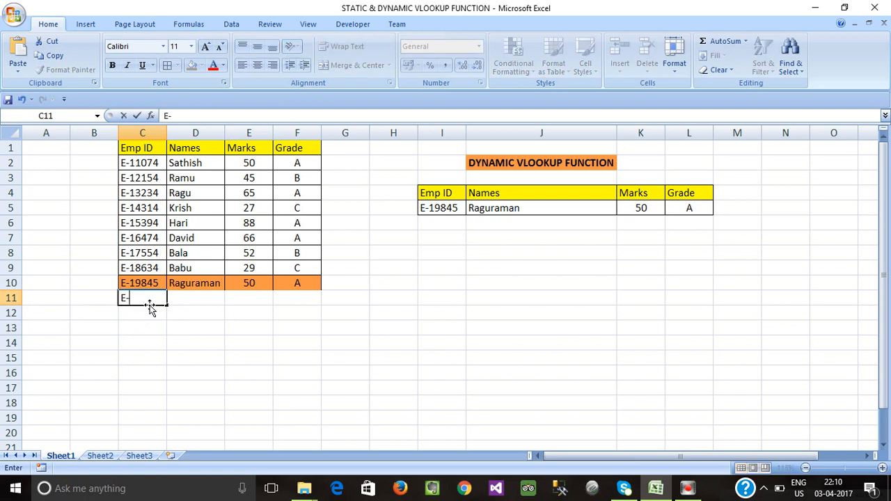
type("-25489")
key("Return")
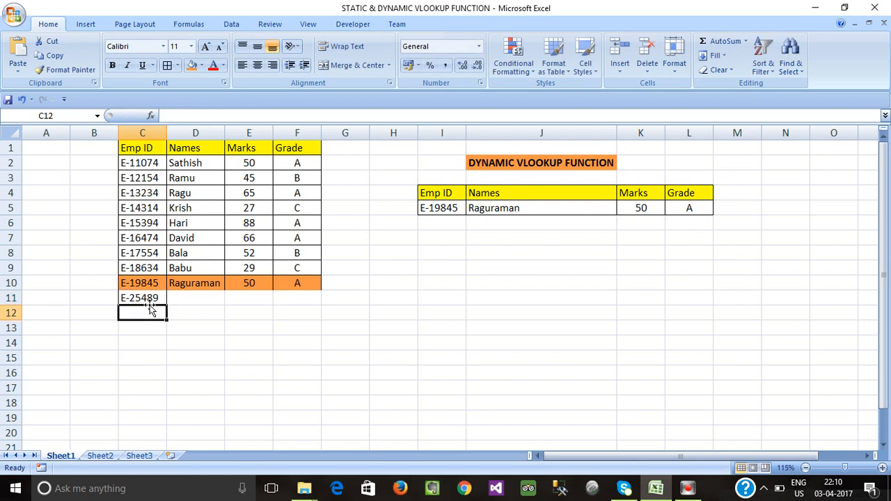
Step: Enter a second new employee ID in C12, with a hyphen after the E prefix like the other IDs
type("E85694")
key("Return")
left_click(151, 309)
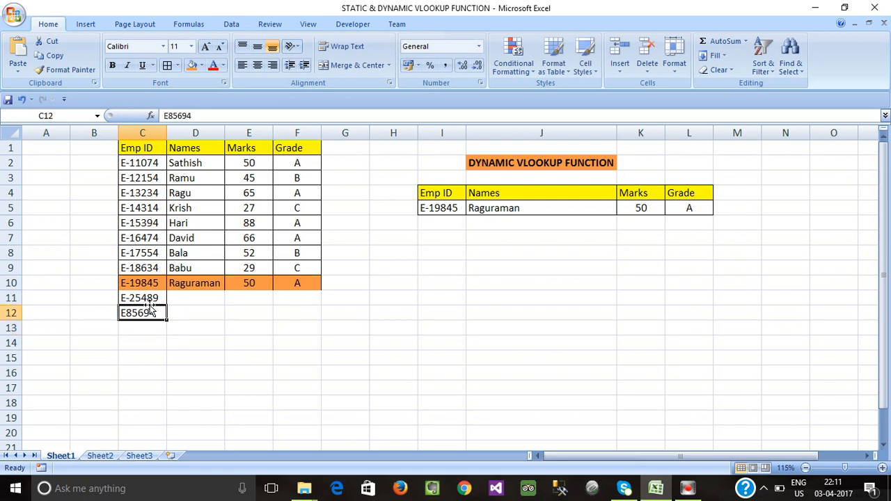
double_click(151, 309)
type("4")
key("Return")
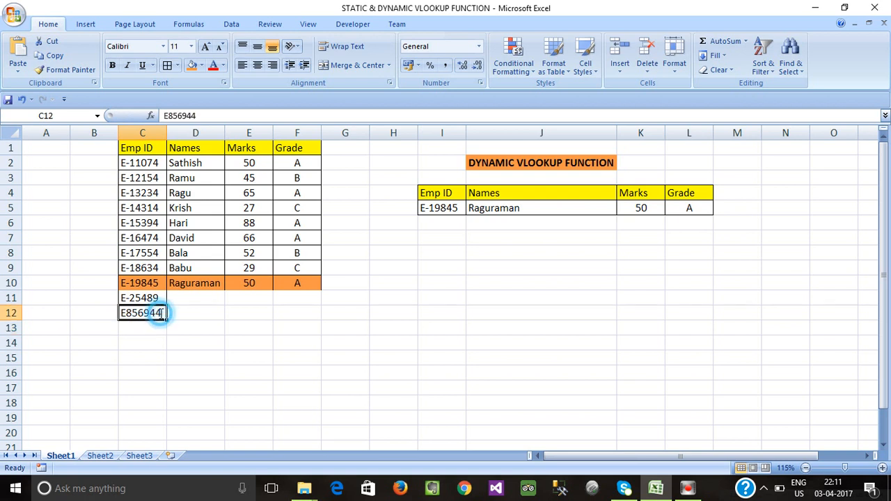
double_click(161, 313)
key("BackSpace")
key("Return")
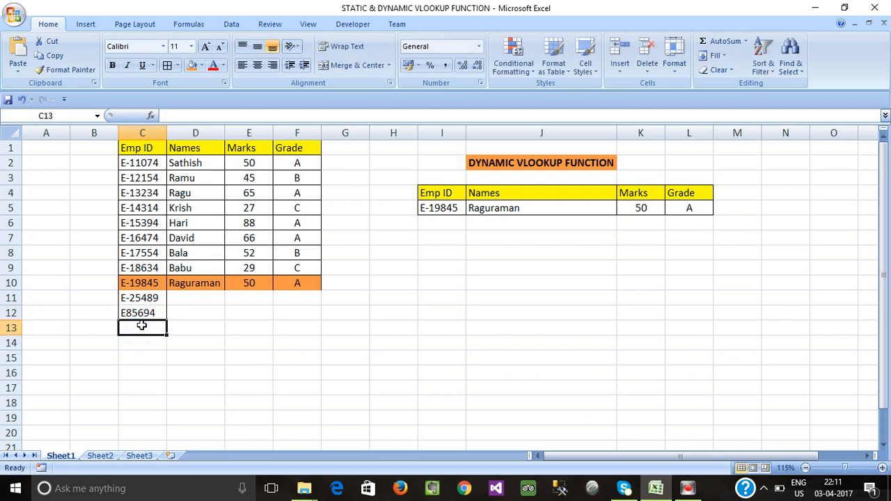
double_click(125, 313)
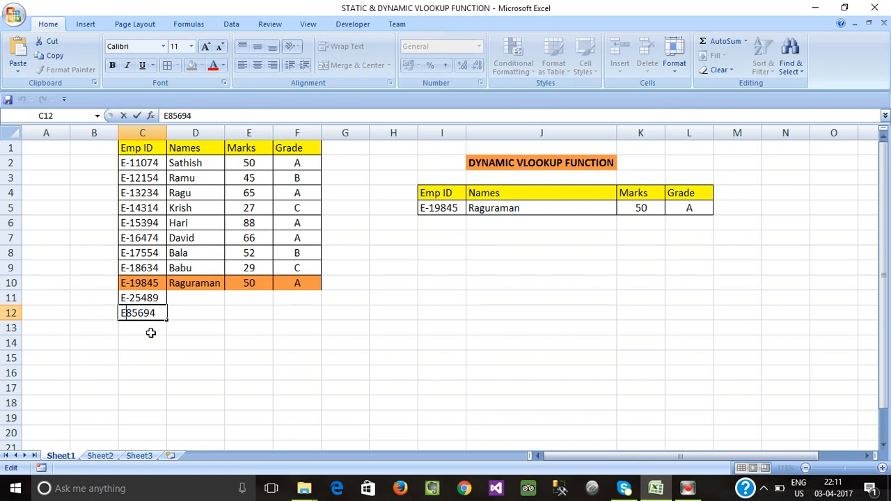
type("-")
key("Return")
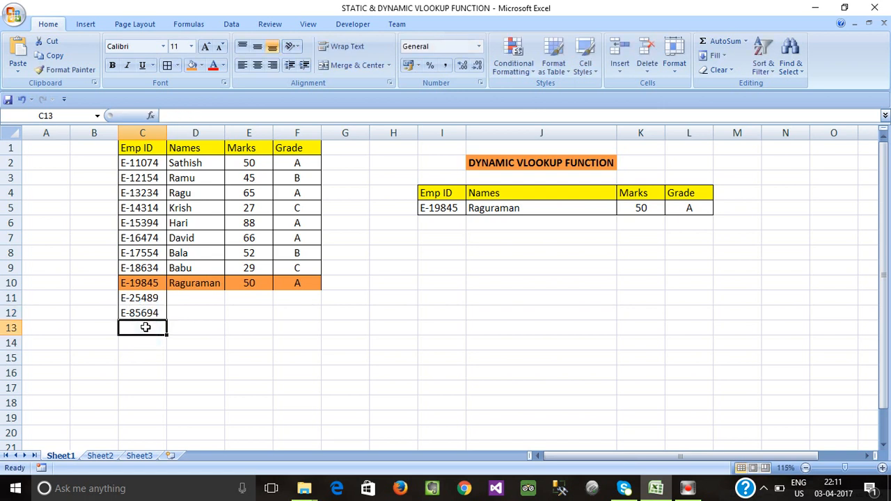
Step: Enter a third new employee ID in C13 in the same hyphenated format
type("E")
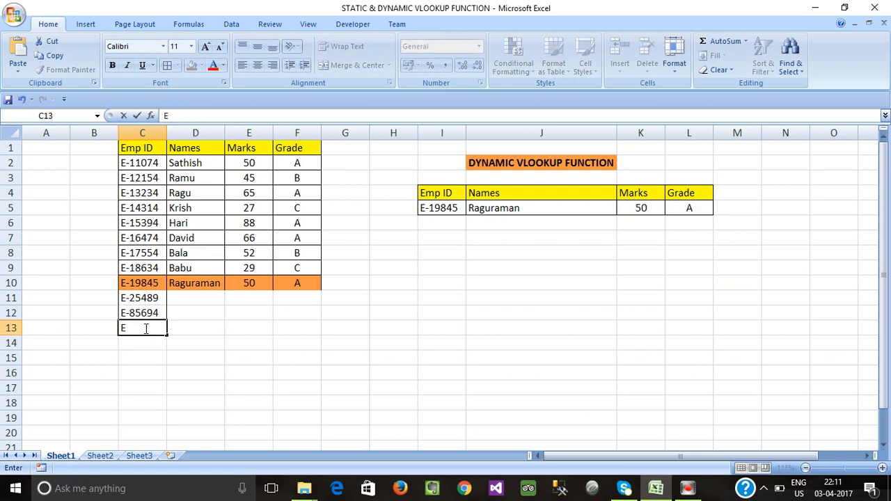
type("-56")
key("Return")
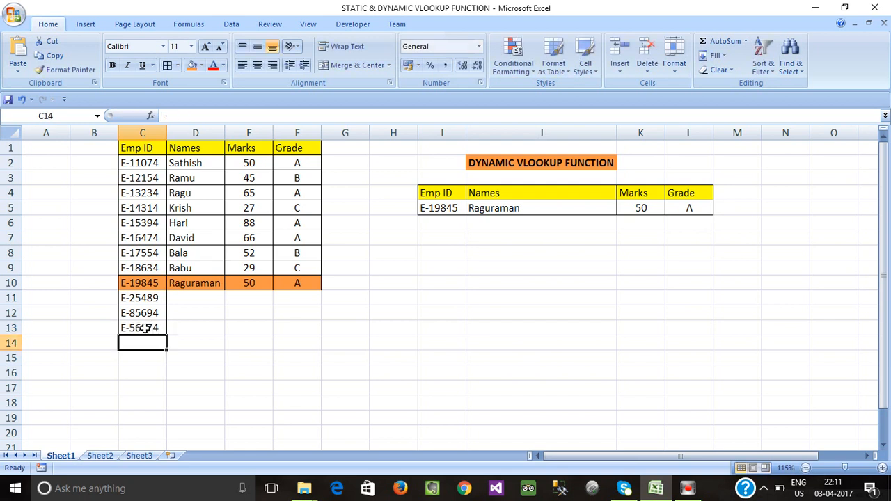
Step: Enter the names of the three new employees in D11:D13
left_click(202, 298)
type("Kannan")
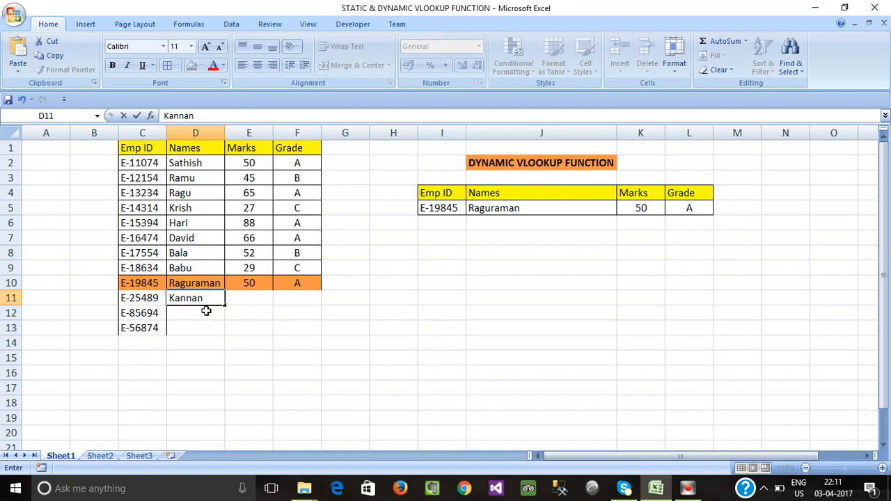
left_click(206, 311)
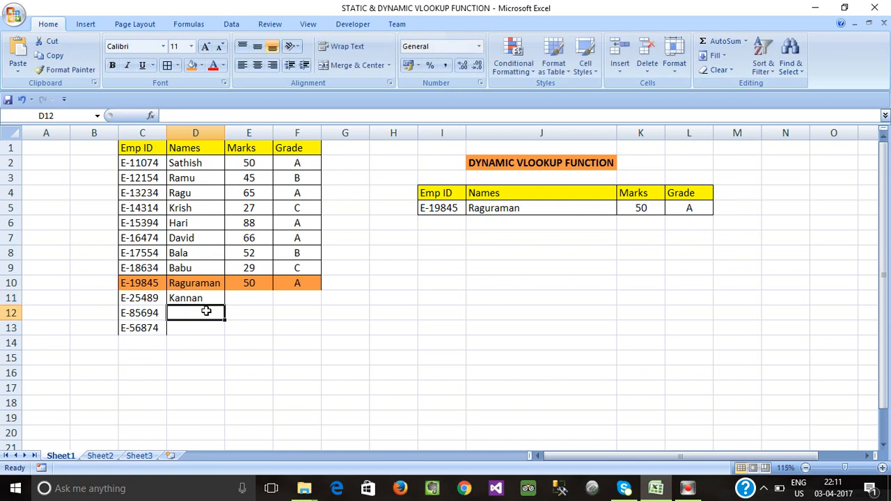
type("BAlaji")
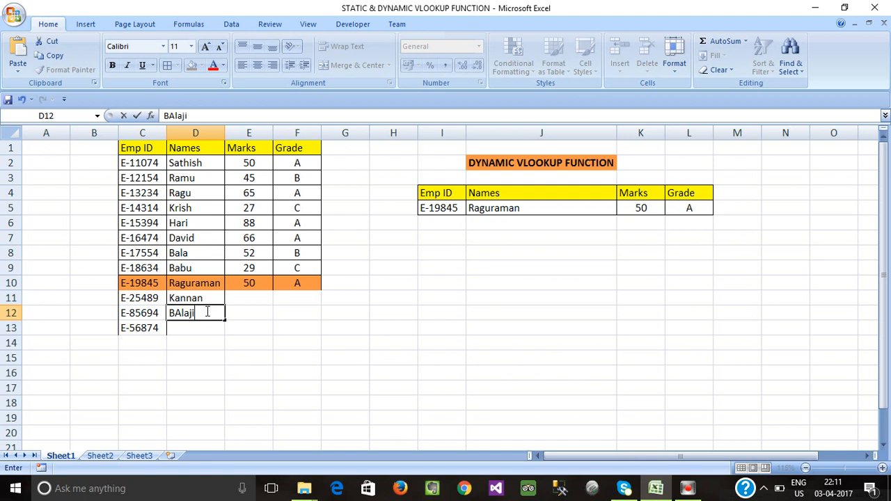
key("Return")
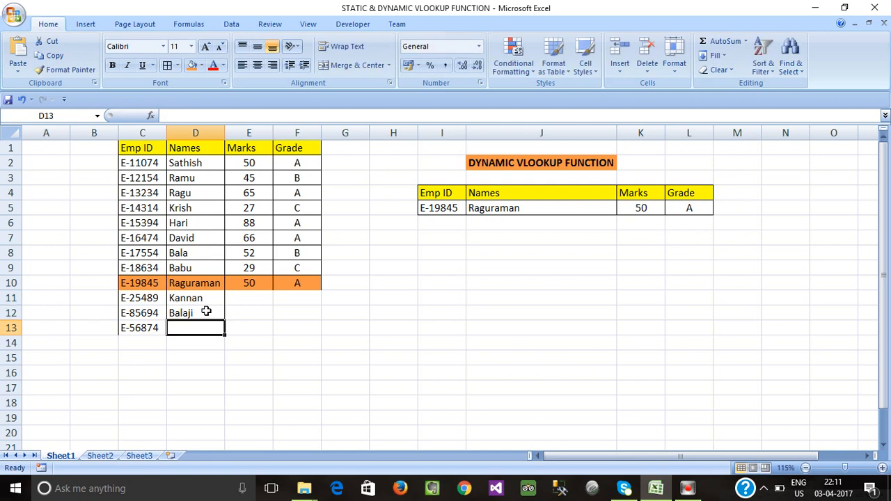
type("Krisha")
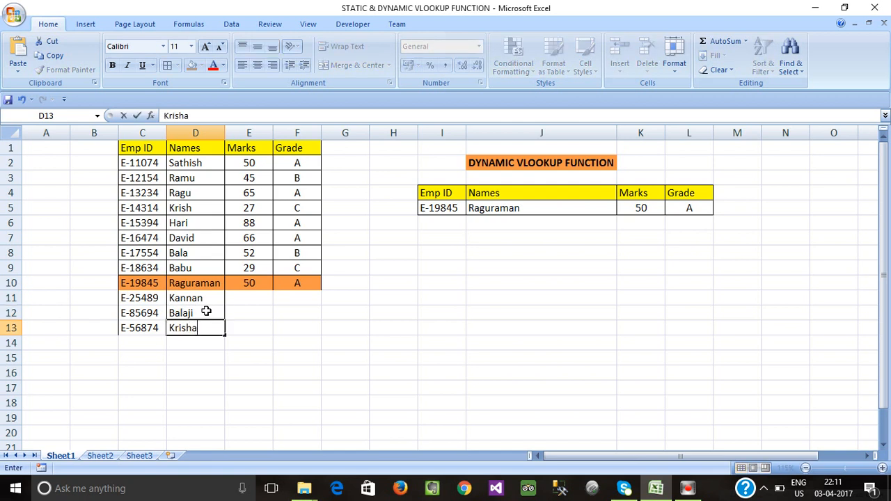
type("nan")
key("Return")
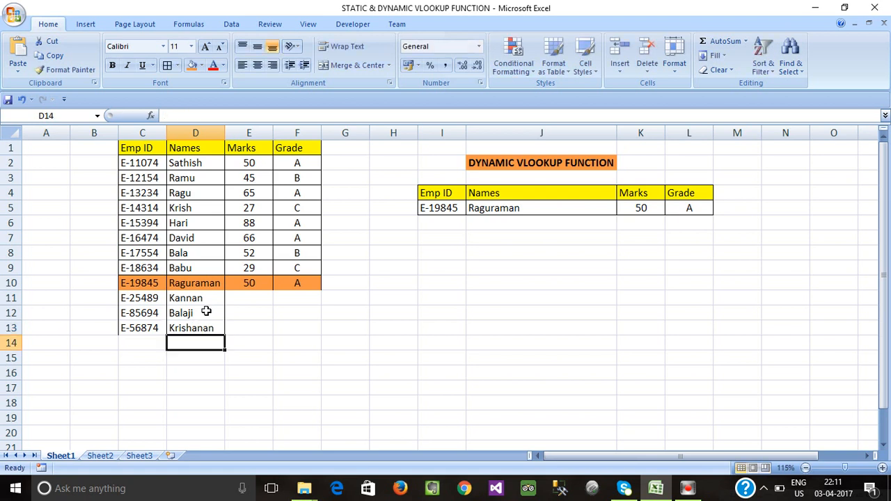
Step: Enter the marks 40, 50 and 78 for the new records in E11:E13
left_click(241, 299)
left_click(158, 298)
left_click_drag(159, 298, 294, 324)
left_click(247, 298)
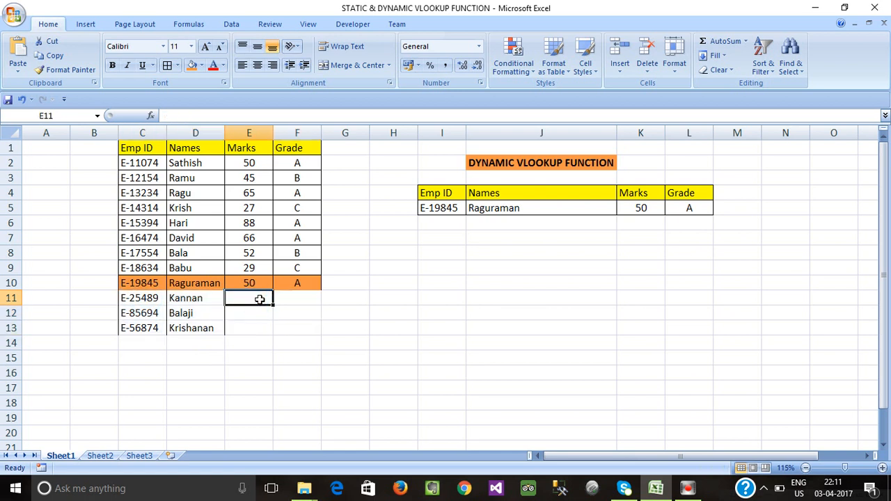
type("40")
left_click(256, 309)
type("50")
left_click(249, 344)
left_click(248, 327)
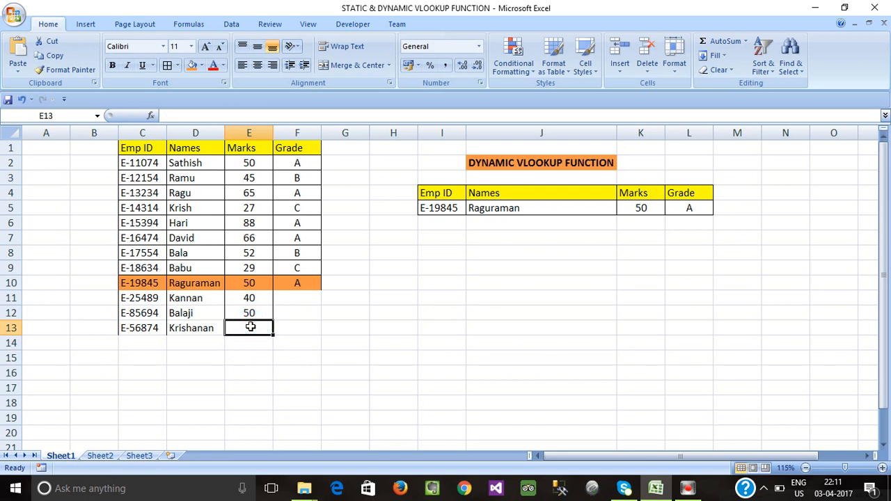
type("78")
Step: Enter the grades B, A and A for the new records in F11:F13
left_click(291, 321)
left_click(295, 301)
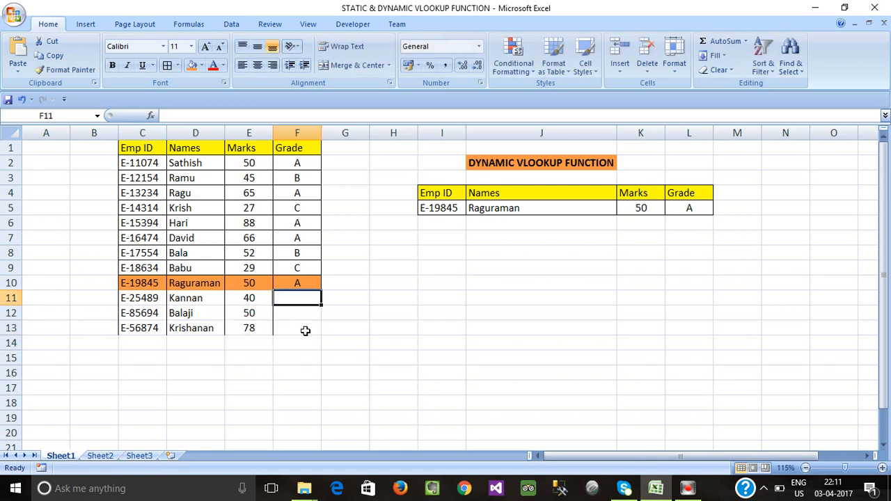
type("B")
key("Return")
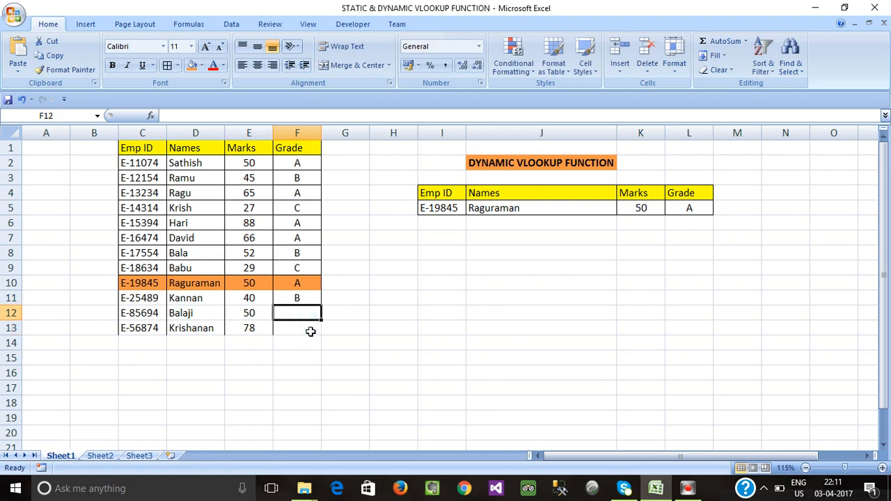
type("A")
key("Return")
type("A")
left_click(298, 355)
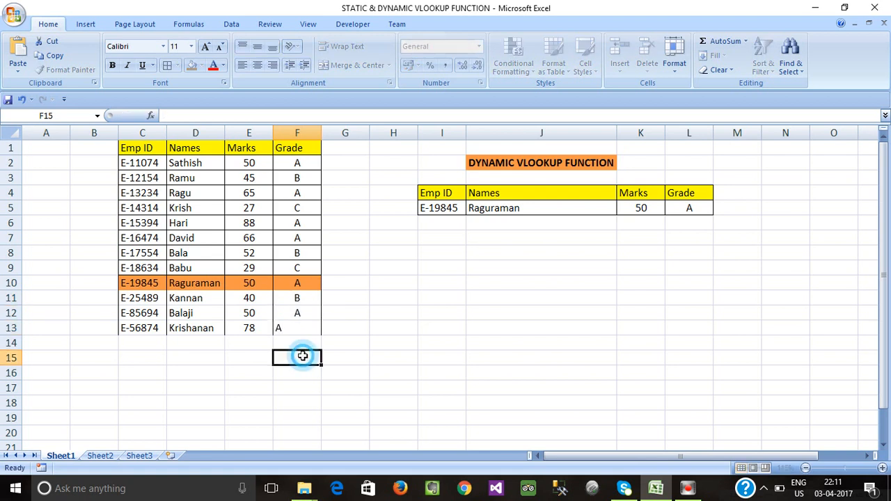
Step: Remove the fill colour from the row 10 record, C10:F10
left_click_drag(157, 298, 295, 327)
left_click_drag(148, 283, 298, 282)
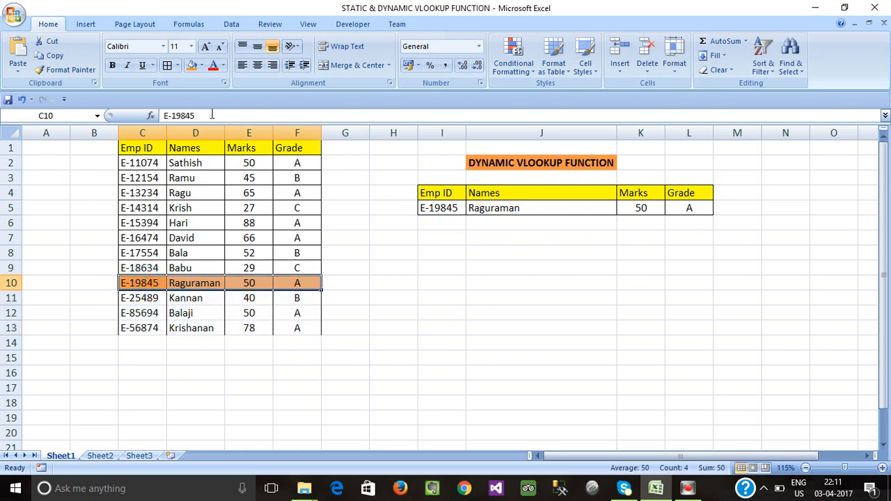
left_click(201, 66)
left_click(208, 175)
Step: Fill the three new records in C11:F13 with the standard orange colour
left_click_drag(140, 298, 294, 322)
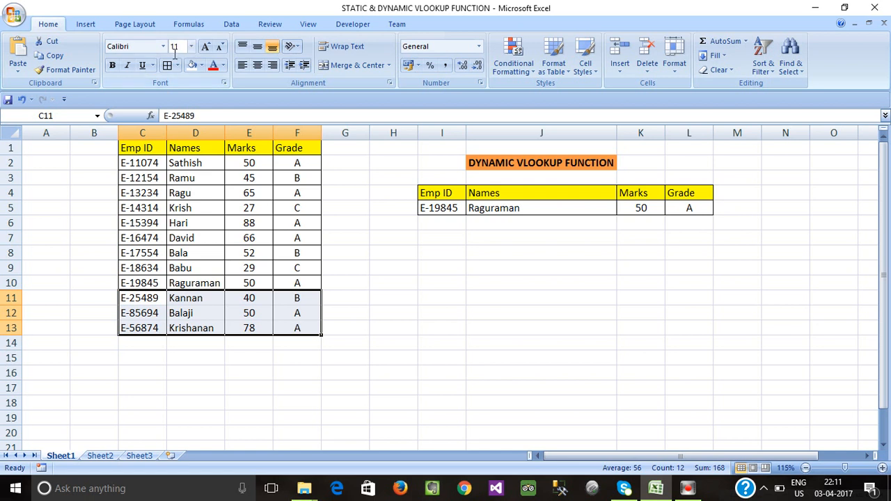
left_click(200, 66)
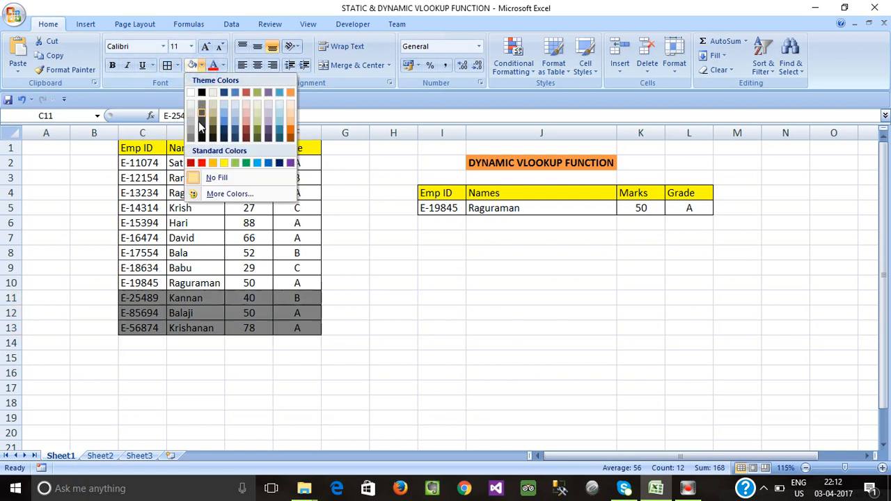
left_click(213, 163)
left_click(249, 357)
Step: Replace the lookup Emp ID in I5 with the employee ID of the first new record in row 11
left_click(131, 296)
left_click(432, 208)
double_click(432, 207)
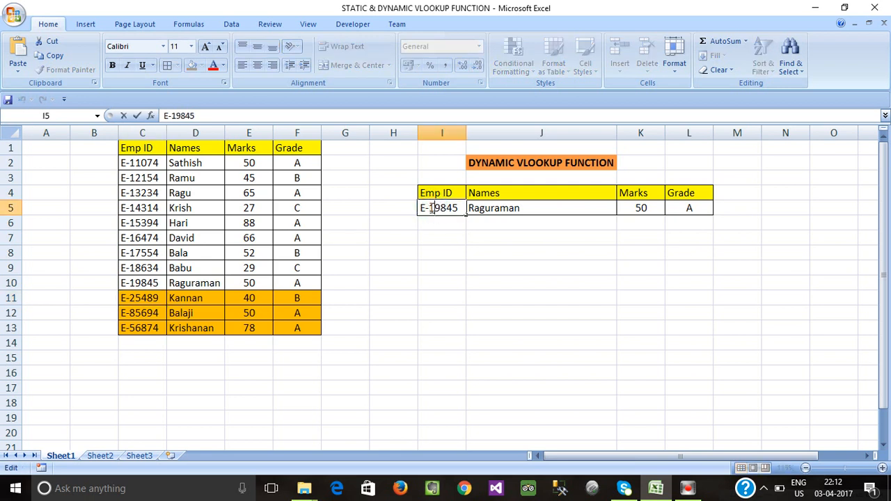
left_click_drag(430, 206, 453, 208)
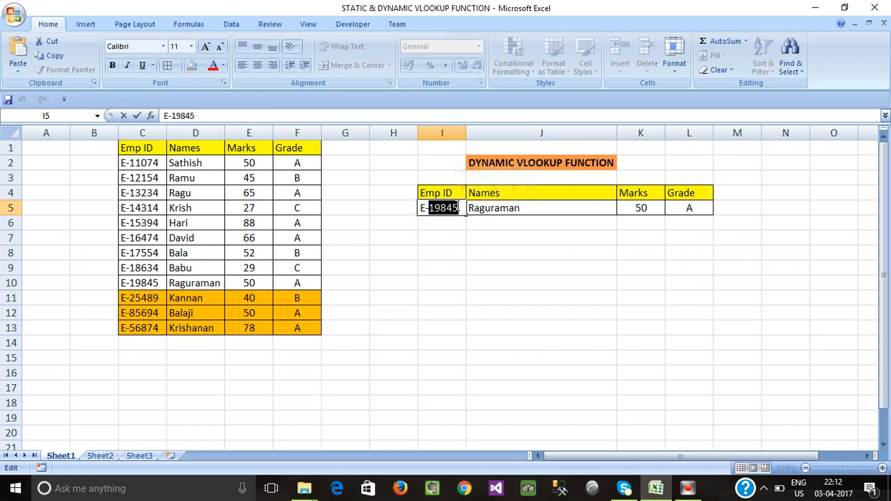
type("25489")
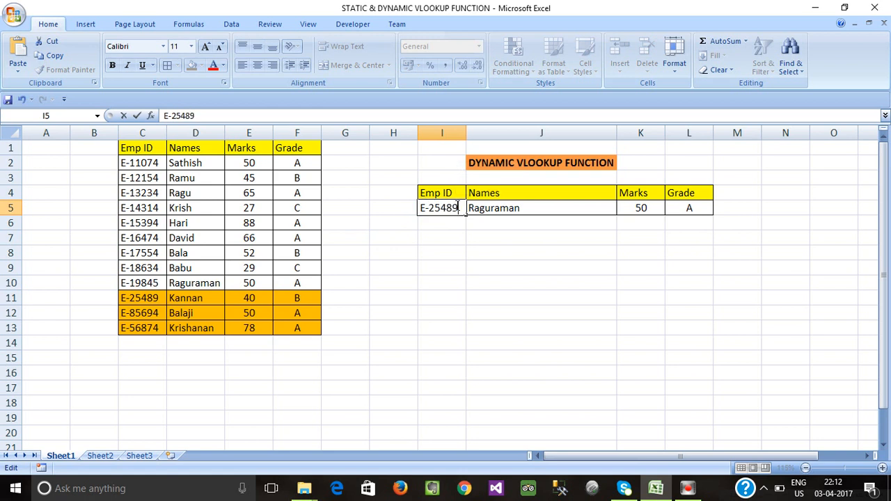
key("Return")
left_click(513, 253)
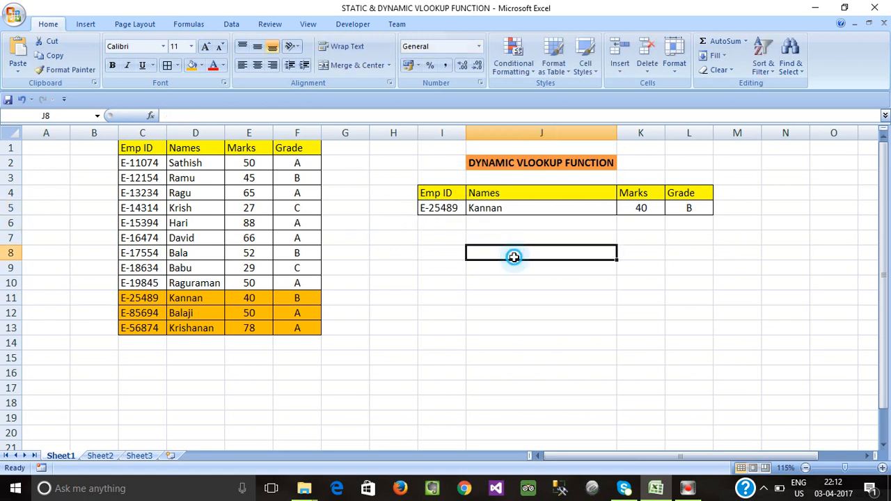
Step: Check the first new record in C11:F11 against the lookup results and select the whole of row 11
left_click_drag(128, 292, 352, 302)
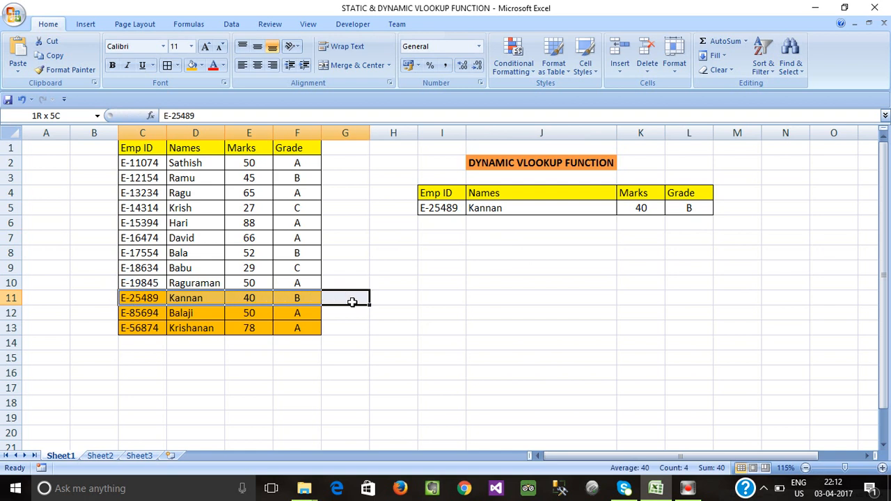
left_click(85, 295)
left_click(11, 298)
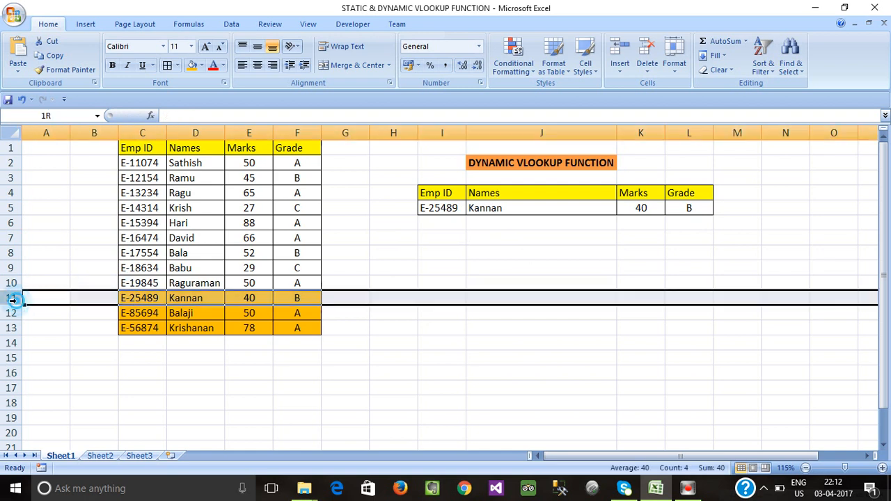
Step: Replace the lookup Emp ID in I5 with the employee ID of the last orange record in row 13
left_click_drag(443, 207, 717, 206)
left_click(240, 366)
left_click(433, 206)
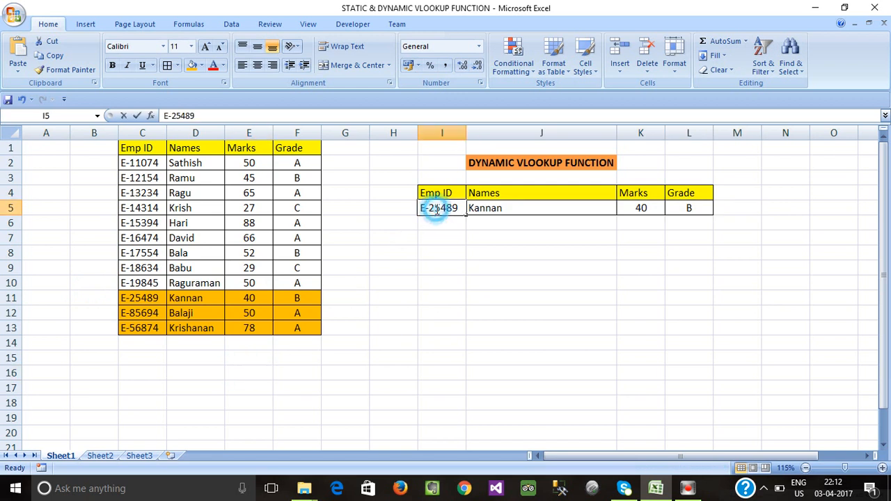
double_click(430, 207)
left_click_drag(429, 208, 457, 207)
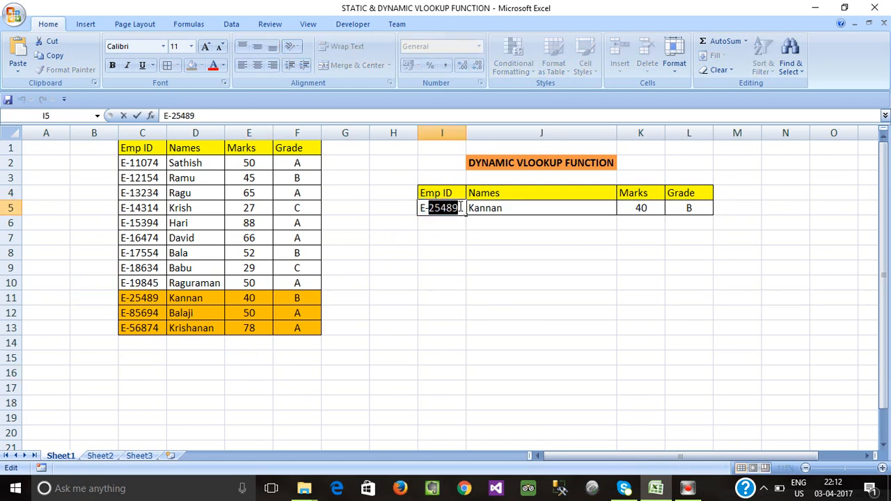
type("5687")
key("Return")
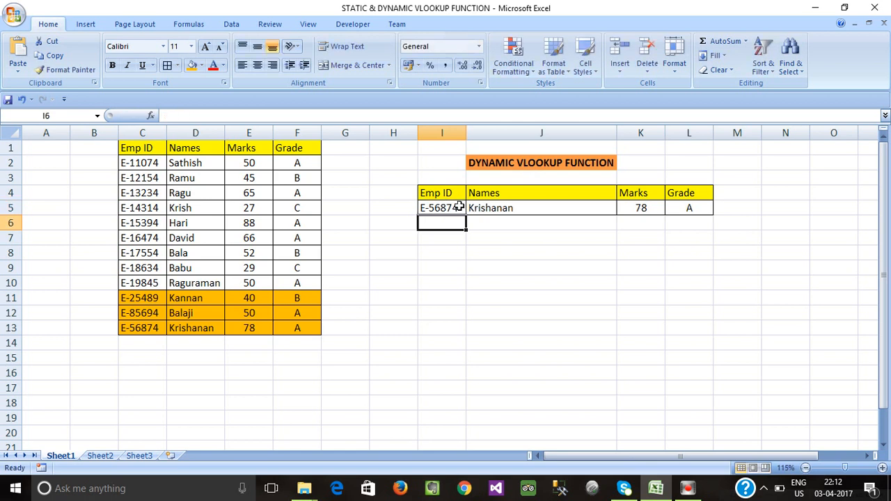
Step: Compare the whole of row 13 with the name, marks and grade returned by the lookup
left_click_drag(428, 273, 428, 282)
left_click(8, 324)
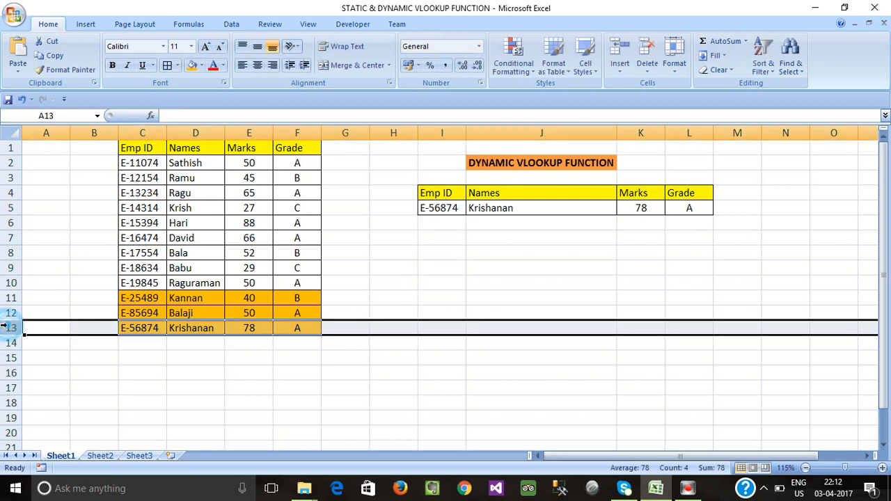
left_click(426, 238)
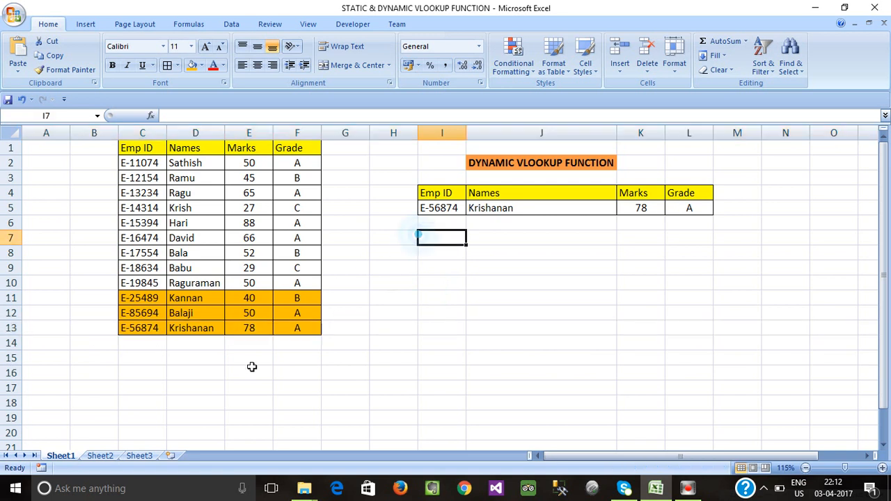
Step: Copy the five employee records in B2:E6 of Sheet2 to Sheet1, directly below the existing records from C14
left_click(99, 456)
left_click(129, 339)
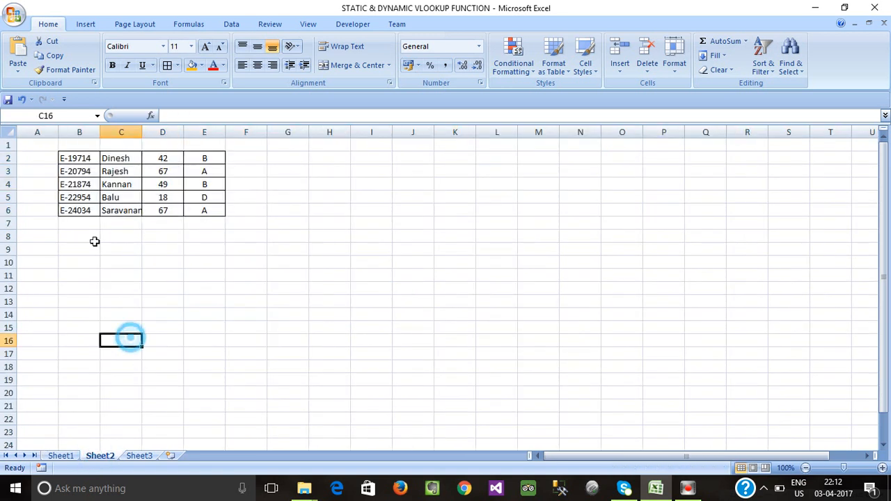
left_click_drag(69, 159, 207, 206)
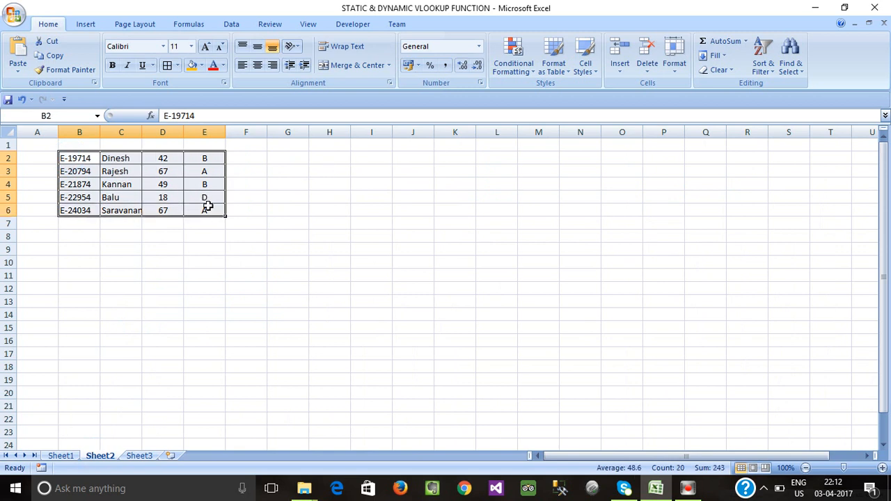
key("ctrl+c")
left_click(60, 455)
left_click(137, 341)
key("ctrl+v")
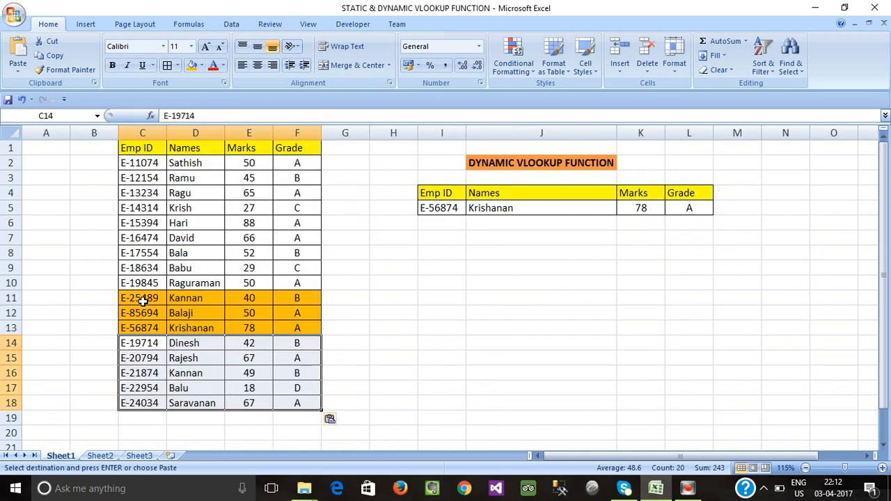
Step: Replace the lookup Emp ID in I5 with the employee ID of the newly pasted record in row 17
left_click_drag(143, 302, 288, 335)
left_click(236, 386)
left_click(140, 390)
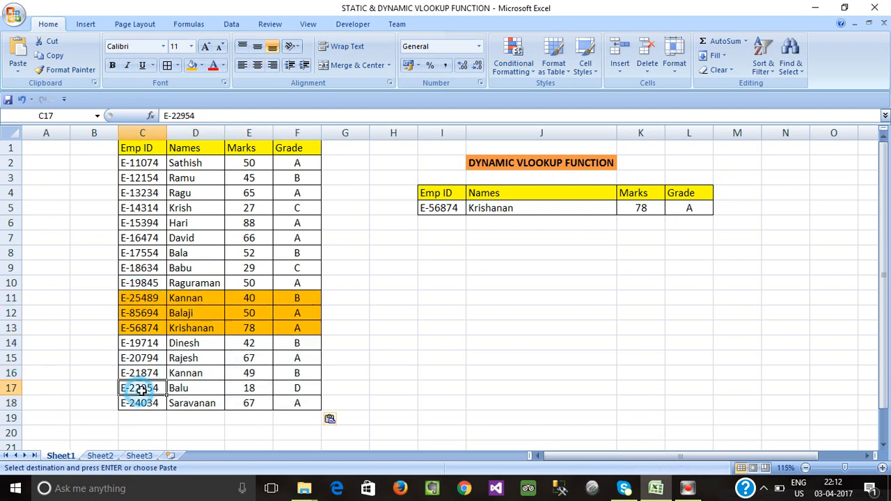
double_click(429, 208)
left_click_drag(428, 207, 459, 205)
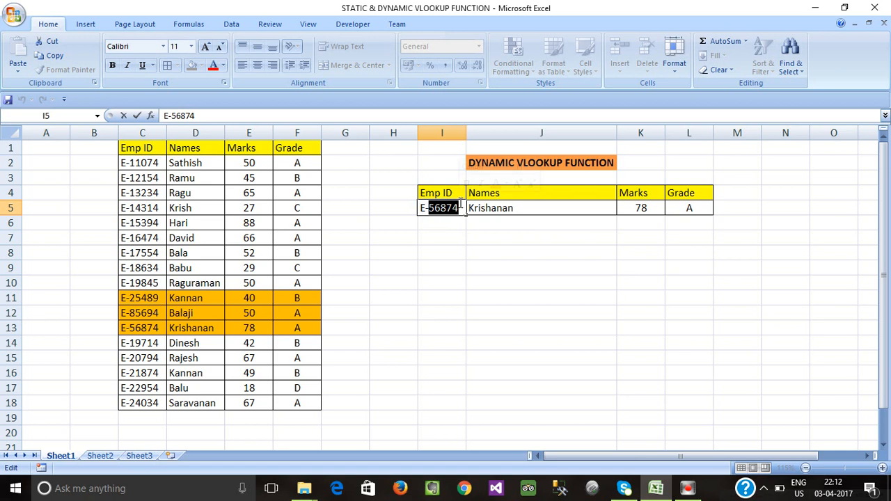
type("2295")
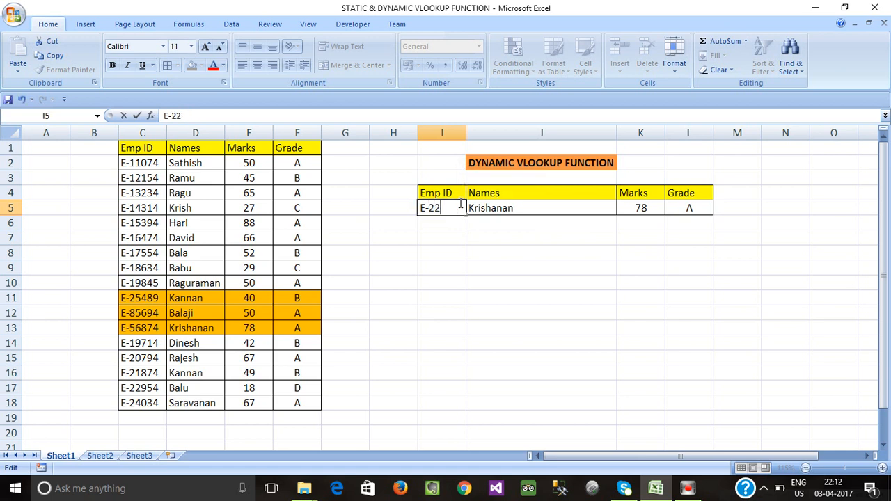
key("Return")
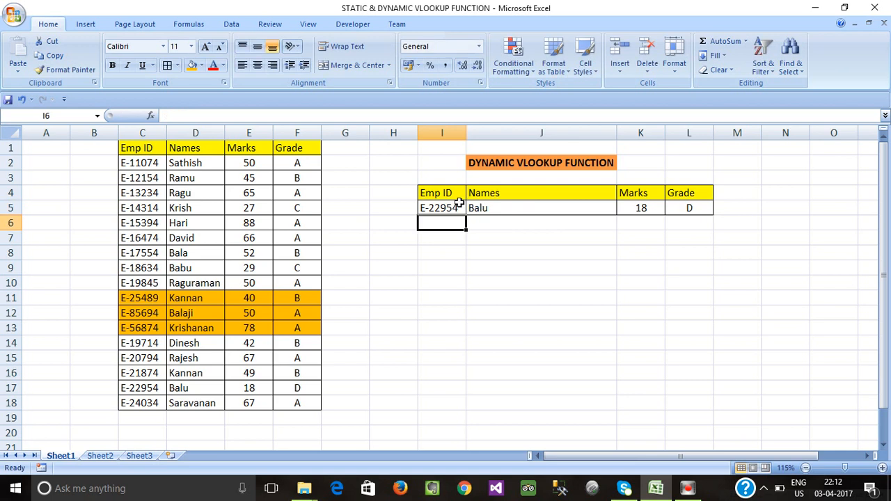
Step: Compare the pasted record in row 17 with the dynamic lookup results in J5:L5
left_click_drag(129, 387, 216, 388)
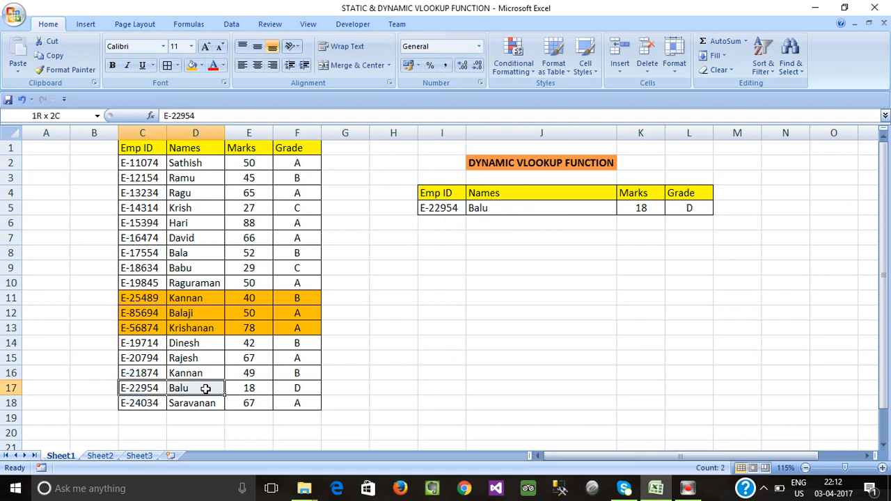
left_click(12, 388)
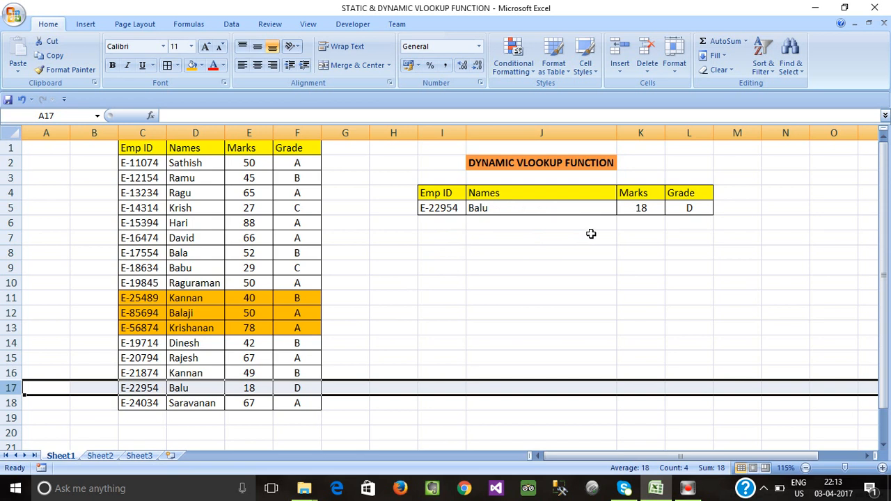
left_click(511, 269)
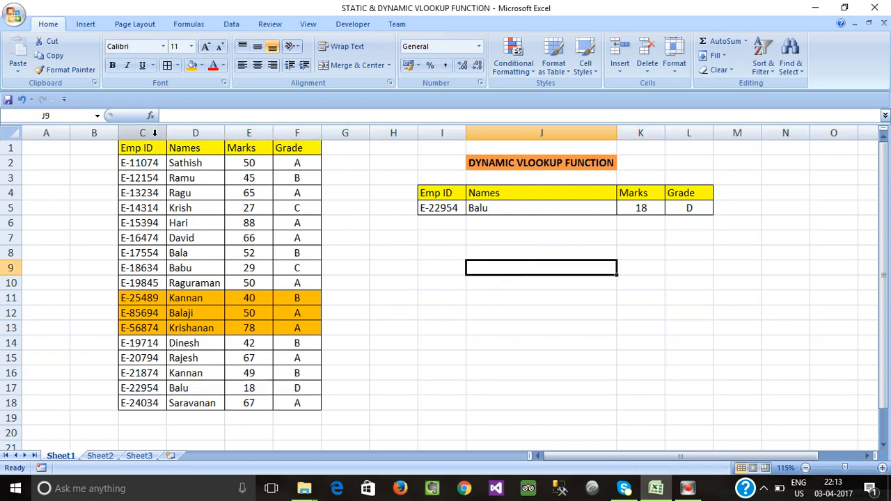